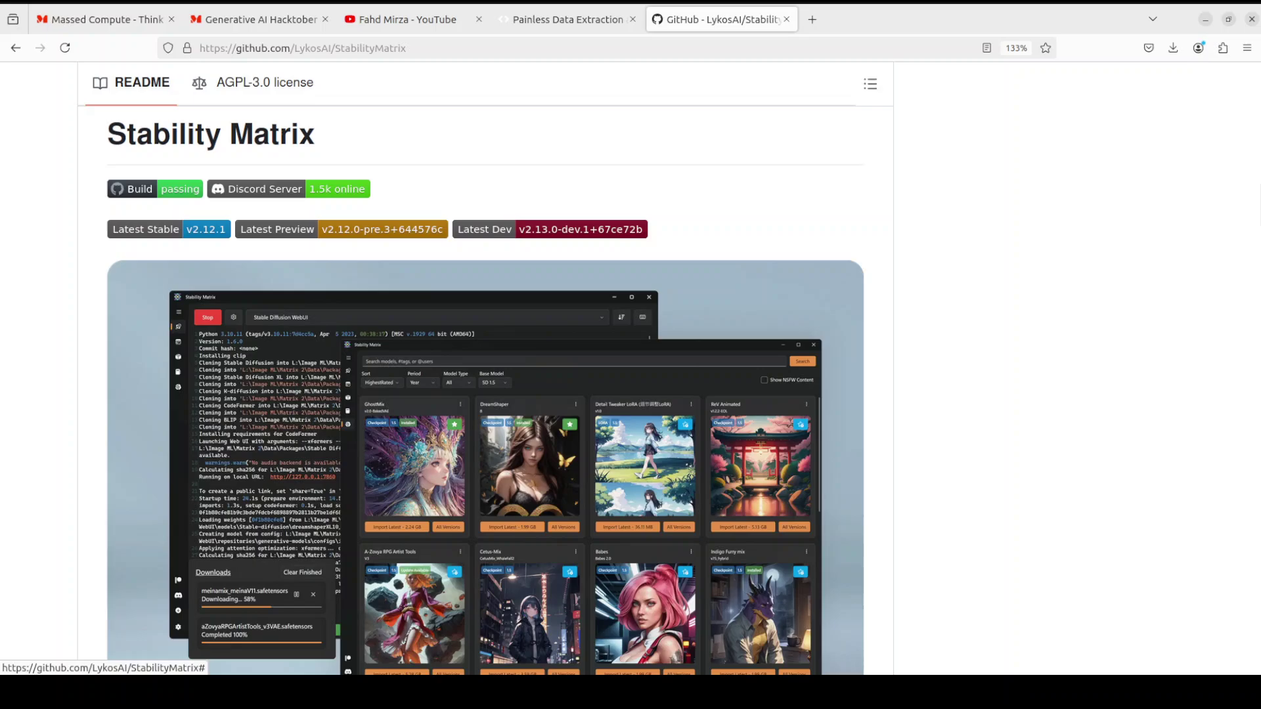
click(116, 23)
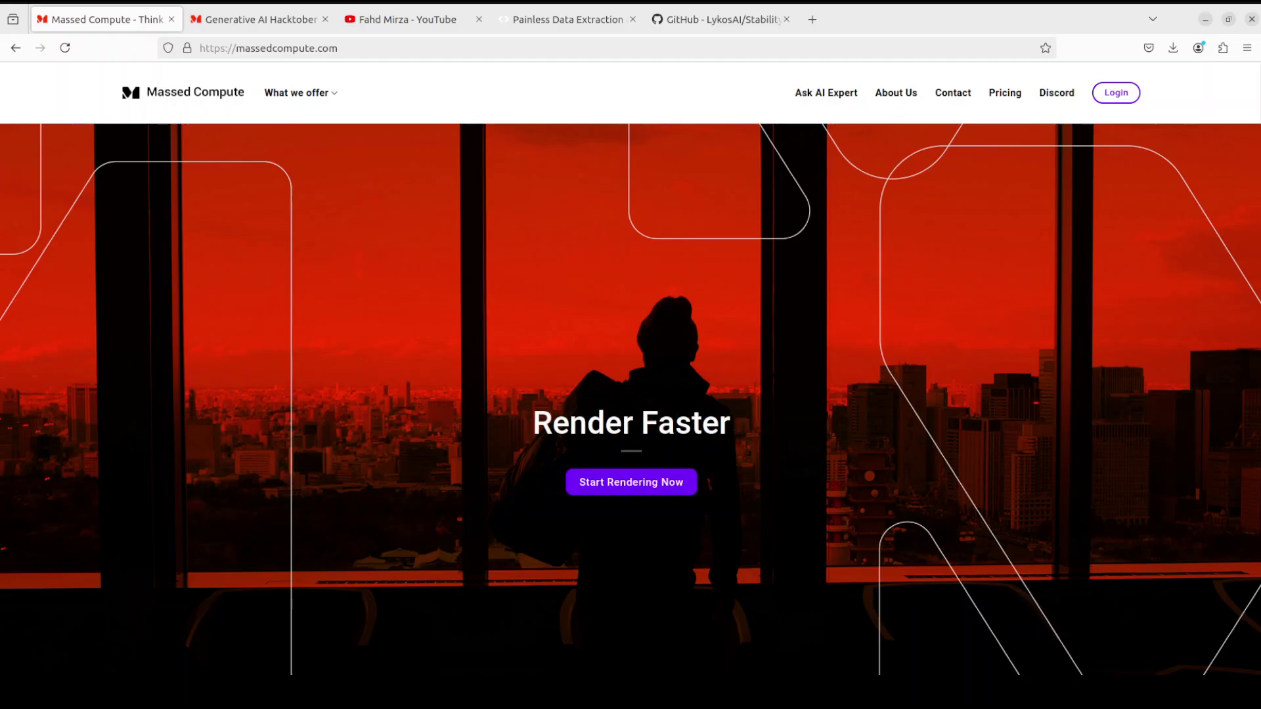
Step: Download the Linux AppImage build (StabilityMatrix-linux-x64.zip) from GitHub and show it in Downloads
click(706, 21)
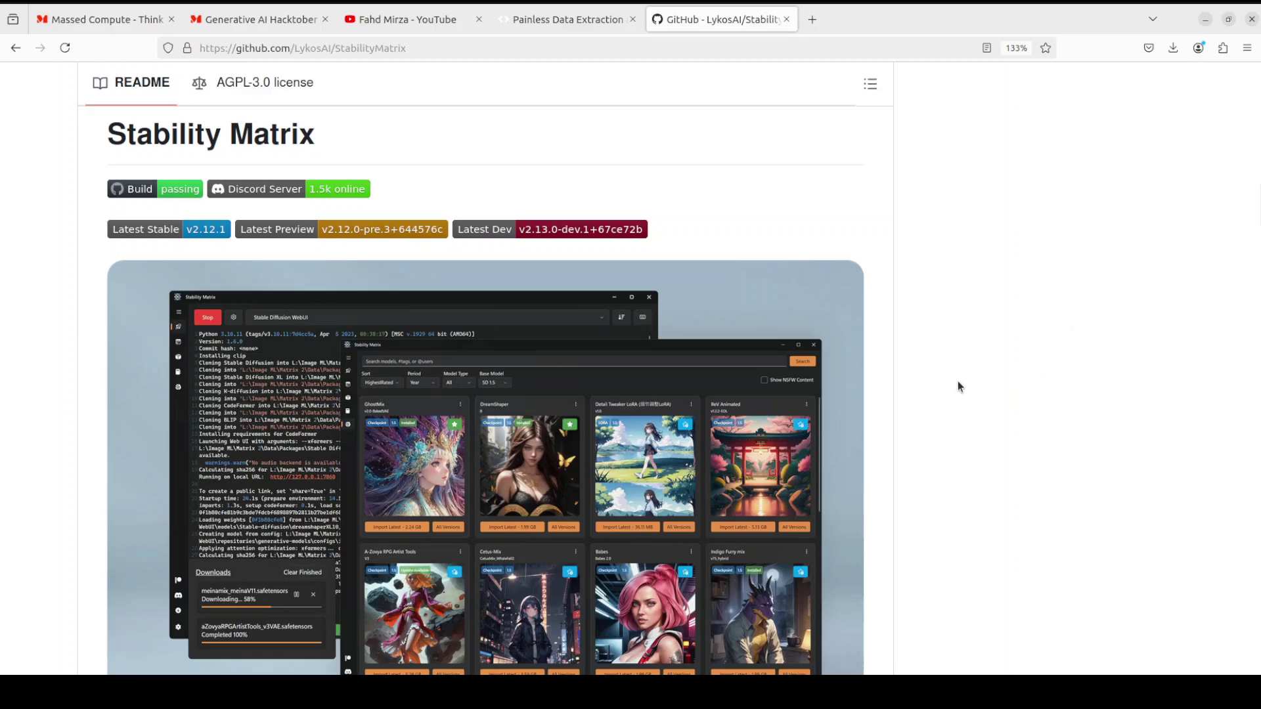
scroll(957, 384, down, 5)
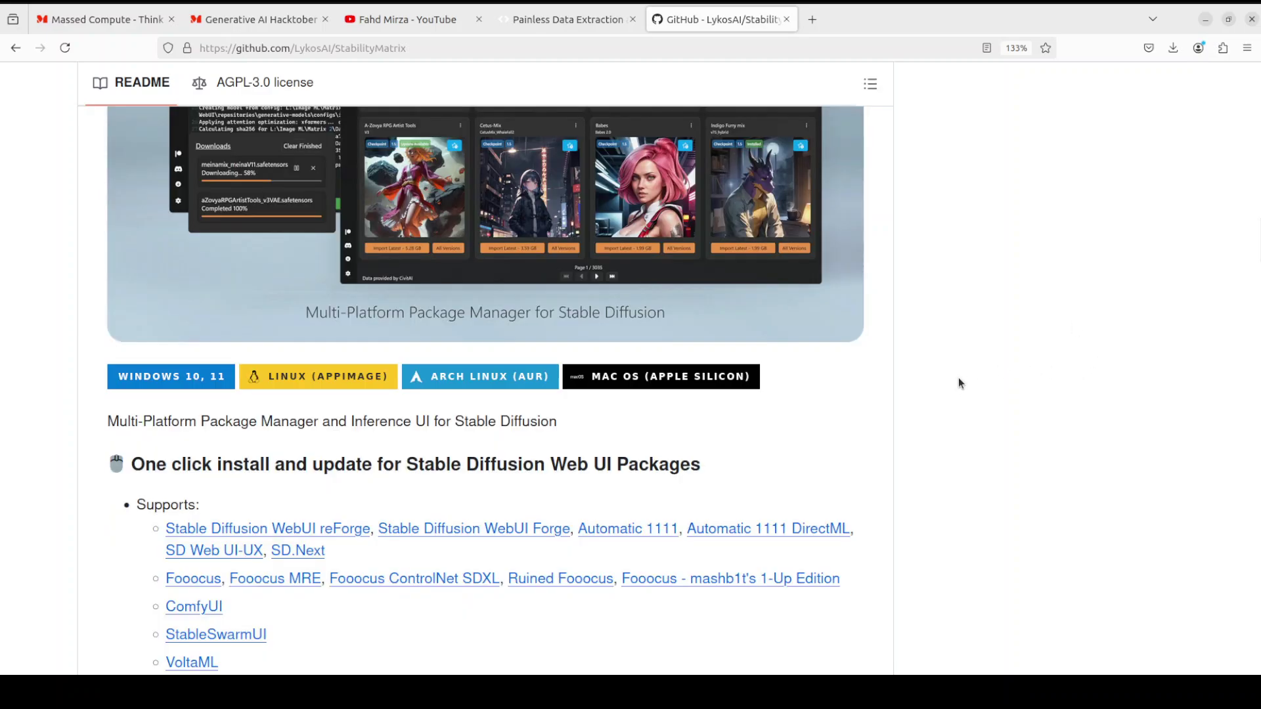
click(309, 381)
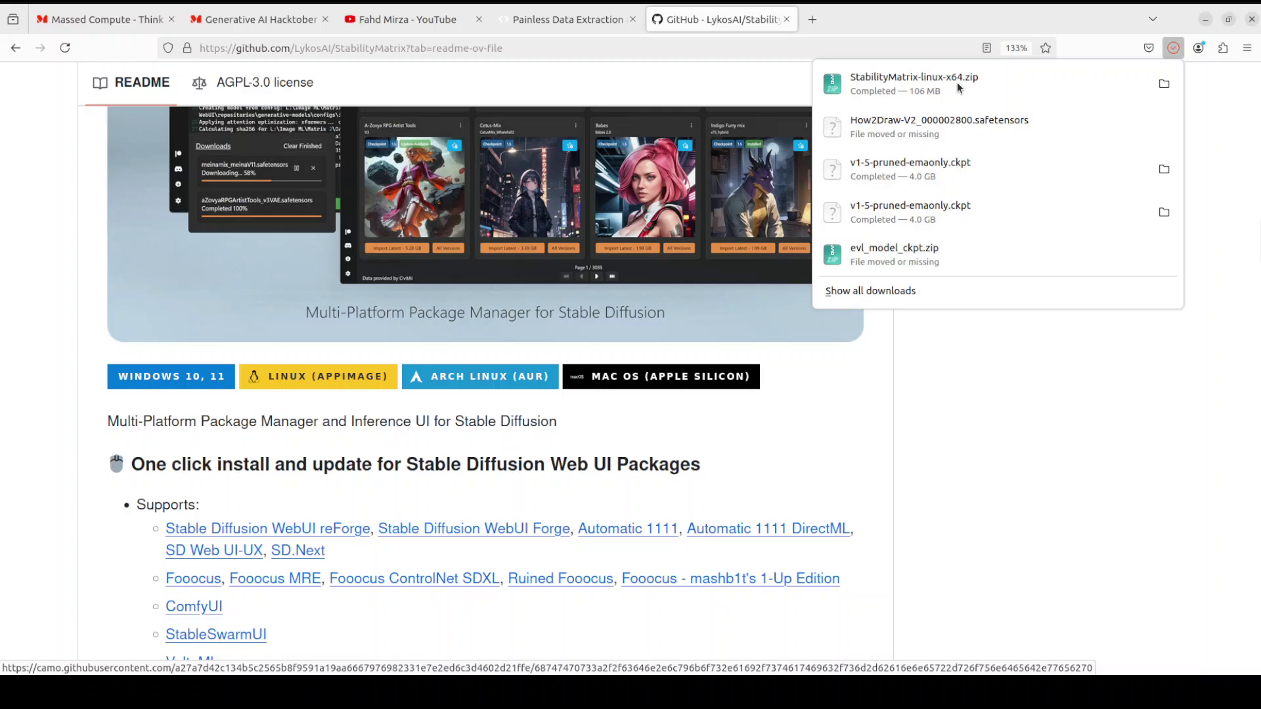
click(1163, 85)
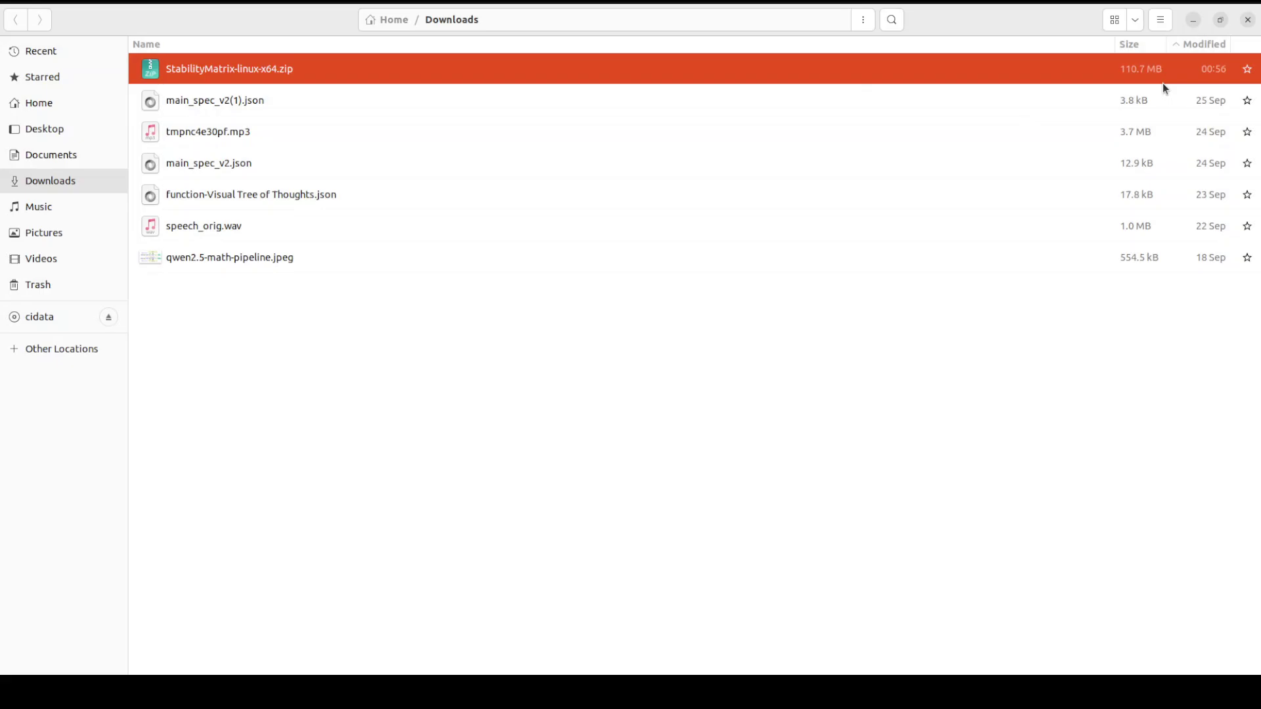
Step: Extract StabilityMatrix-linux-x64.zip in place and open the resulting folder containing StabilityMatrix.AppImage
right_click(261, 75)
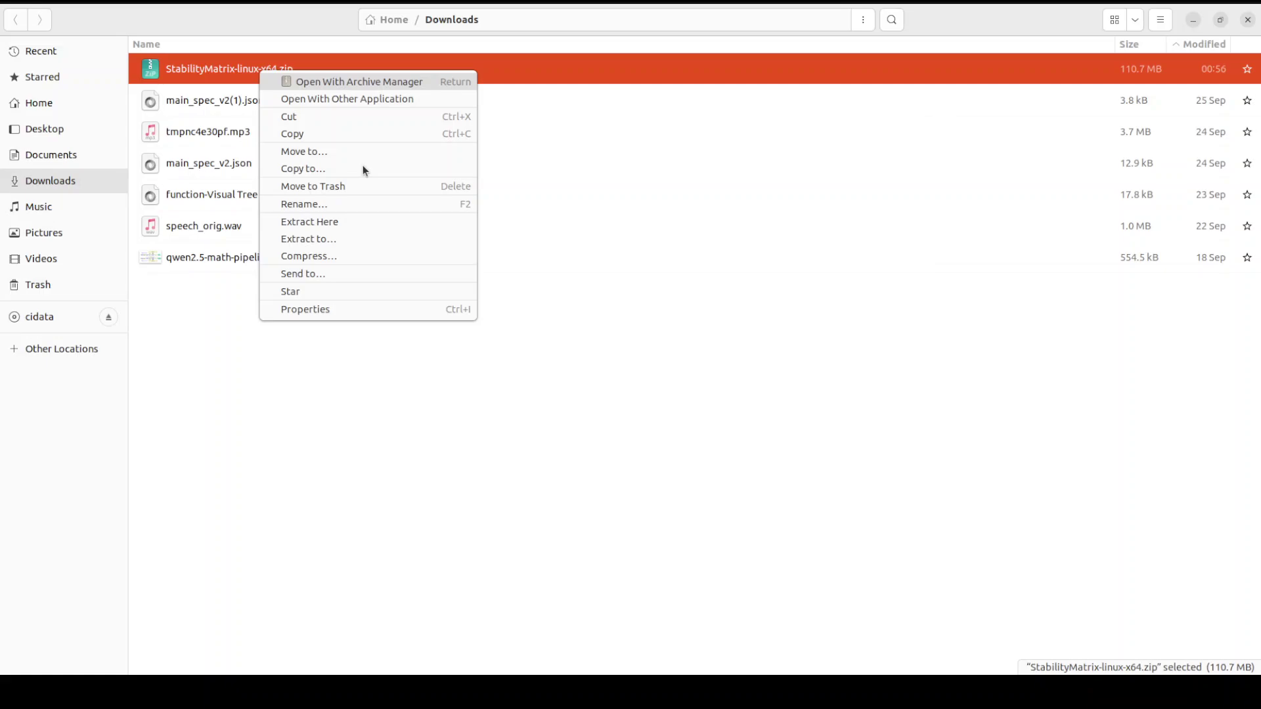
click(331, 221)
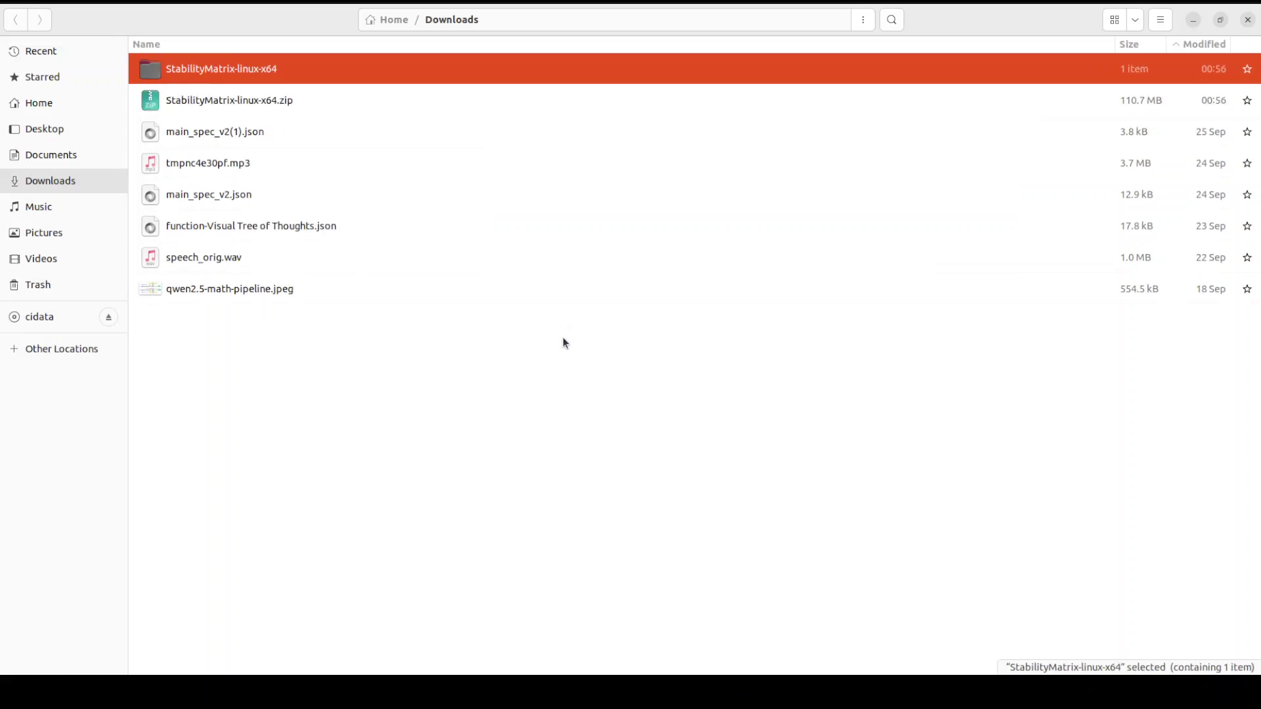
double_click(219, 71)
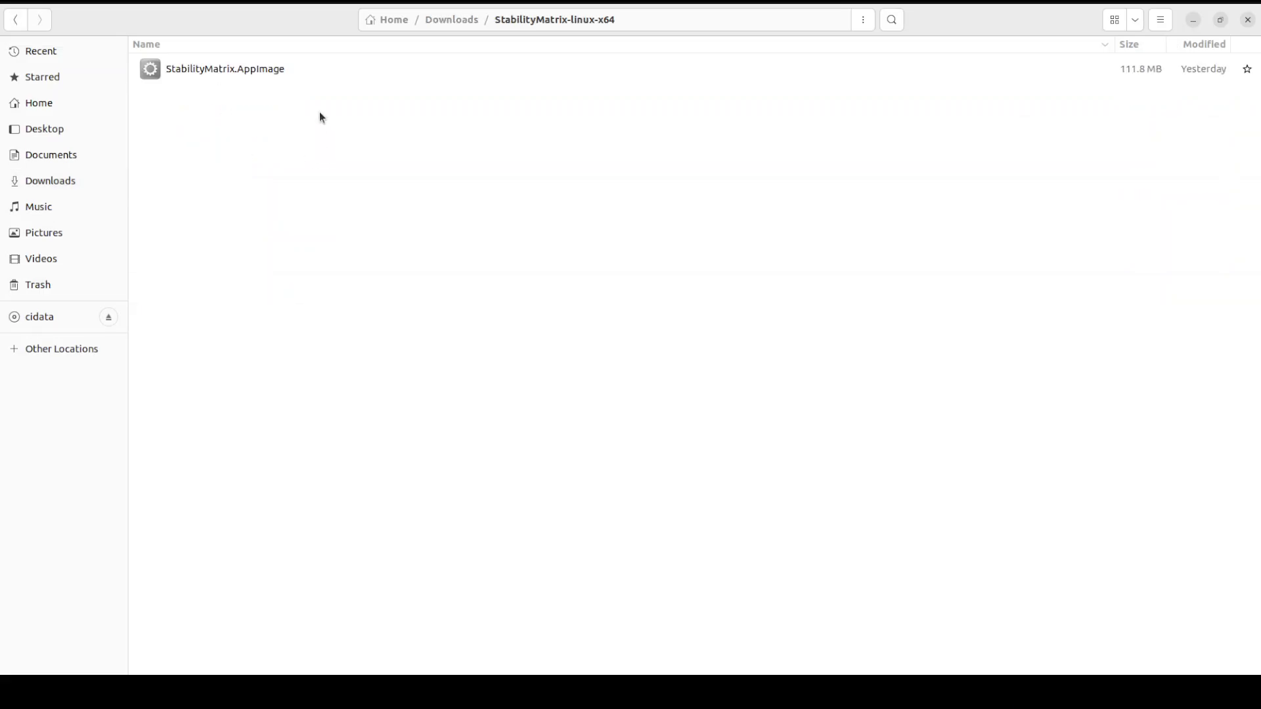
right_click(679, 25)
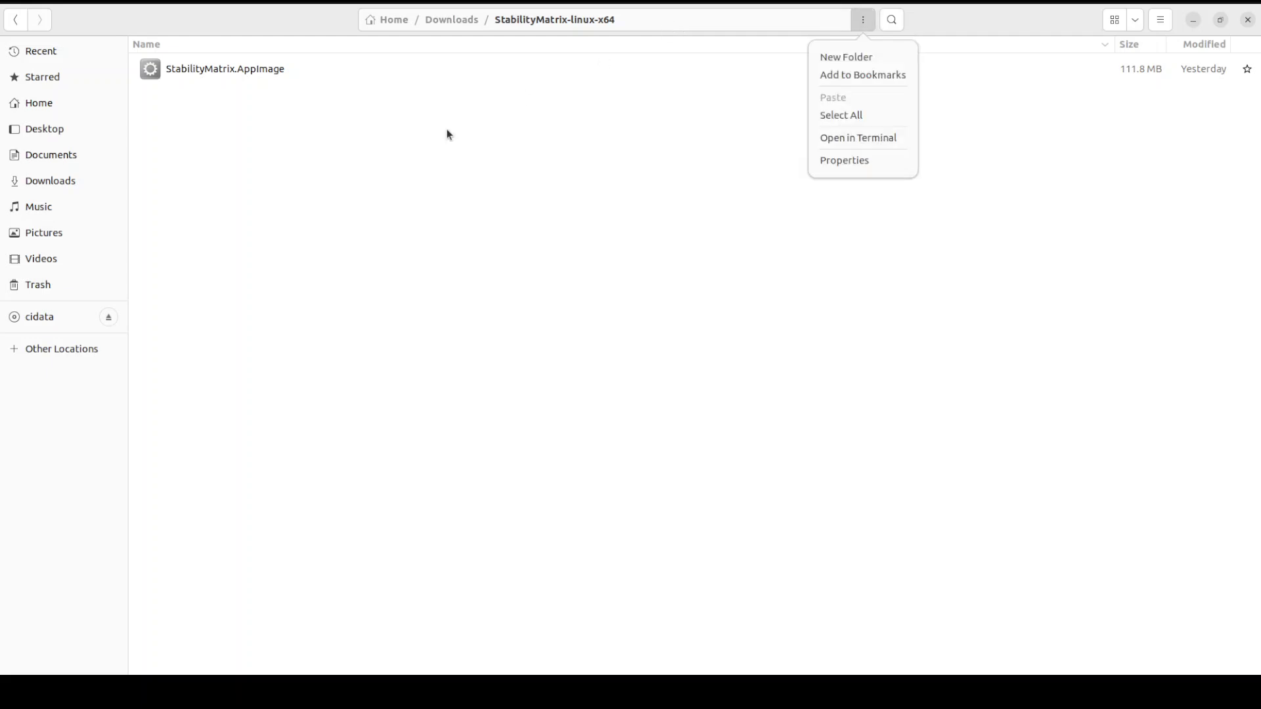
click(220, 243)
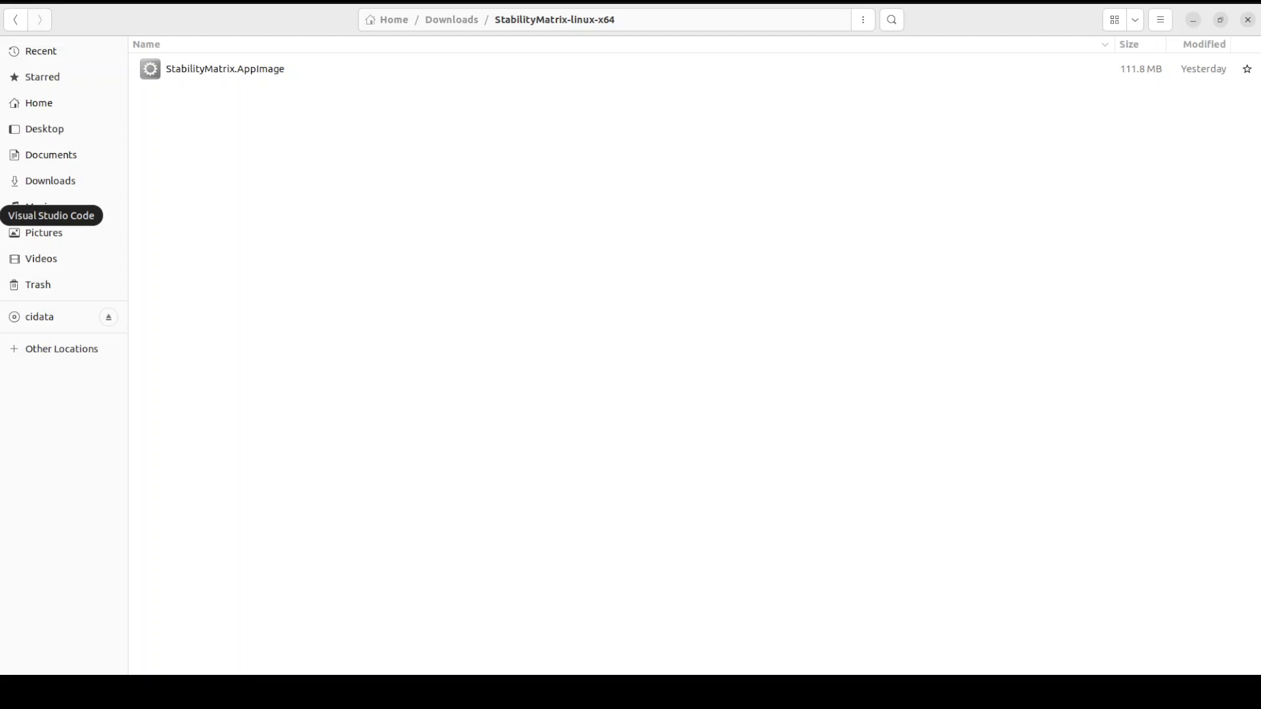
Step: In the terminal, check the GPU with nvidia-smi, then clear the screen
key(alt+Tab)
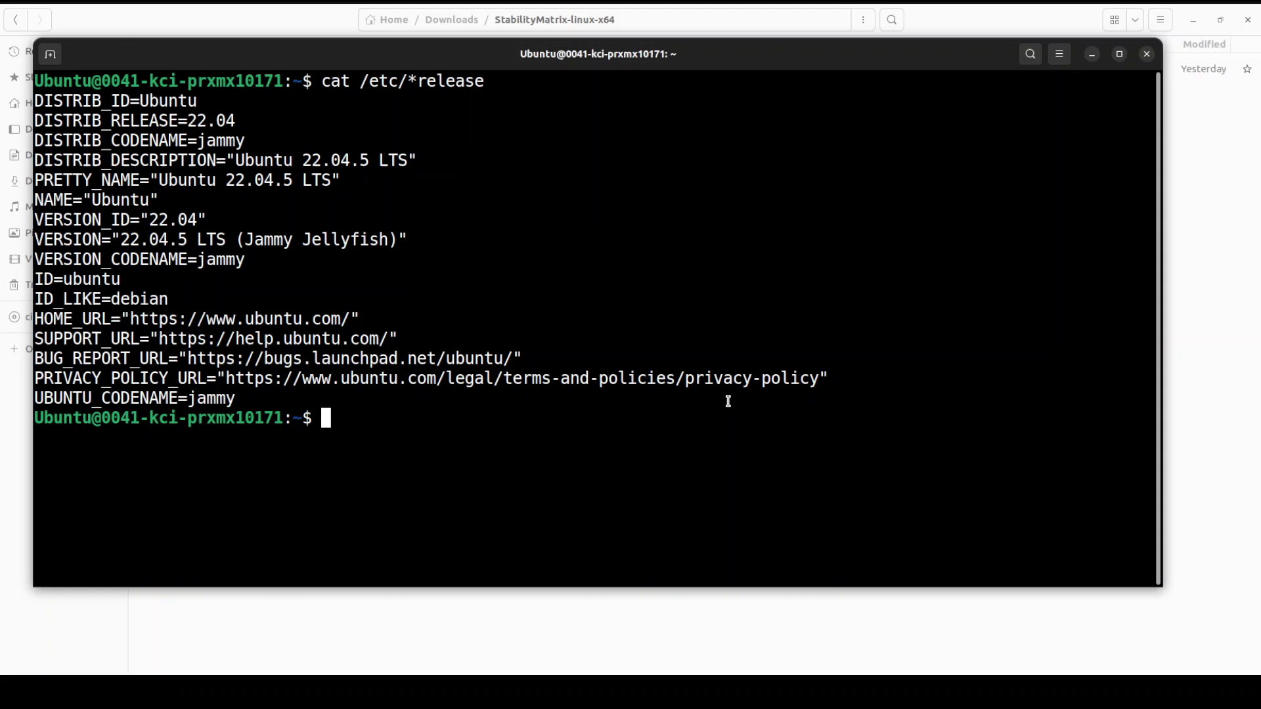
key(Up)
key(Up)
key(Return)
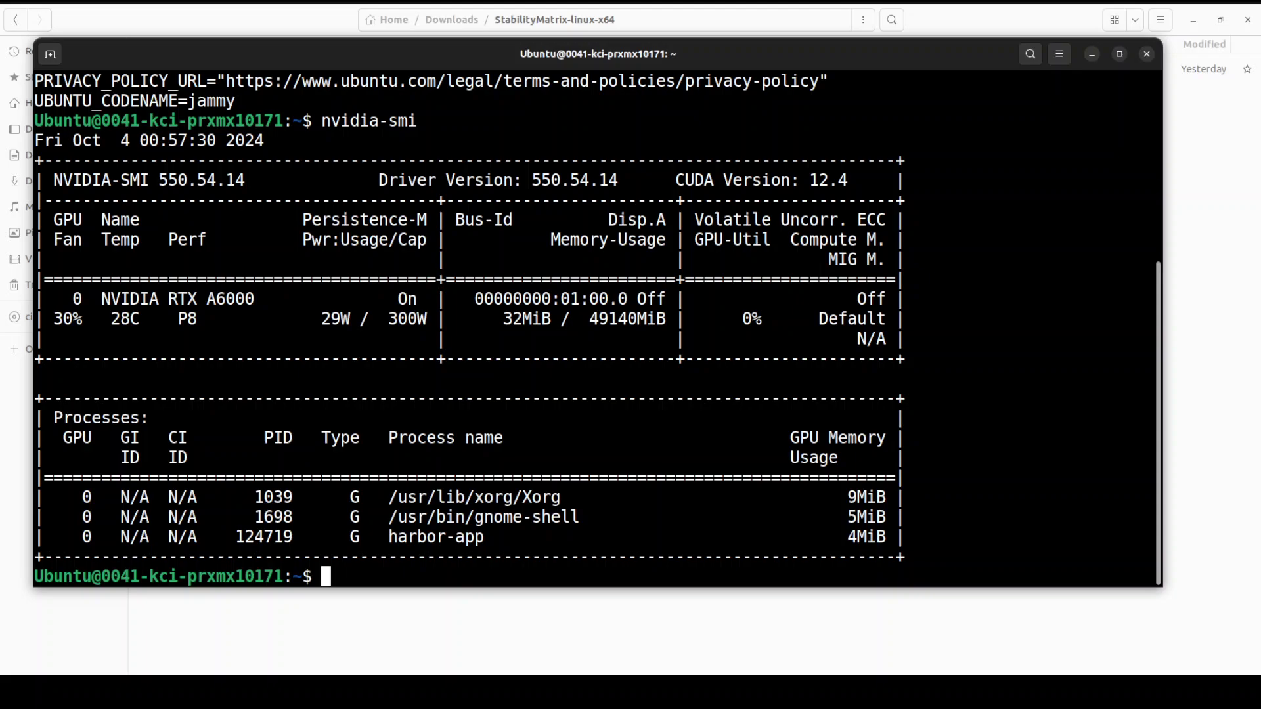
text(clear)
key(Return)
Step: Change into Downloads/StabilityMatrix-linux-x64 and list its contents with ls -ltra
text(cd D)
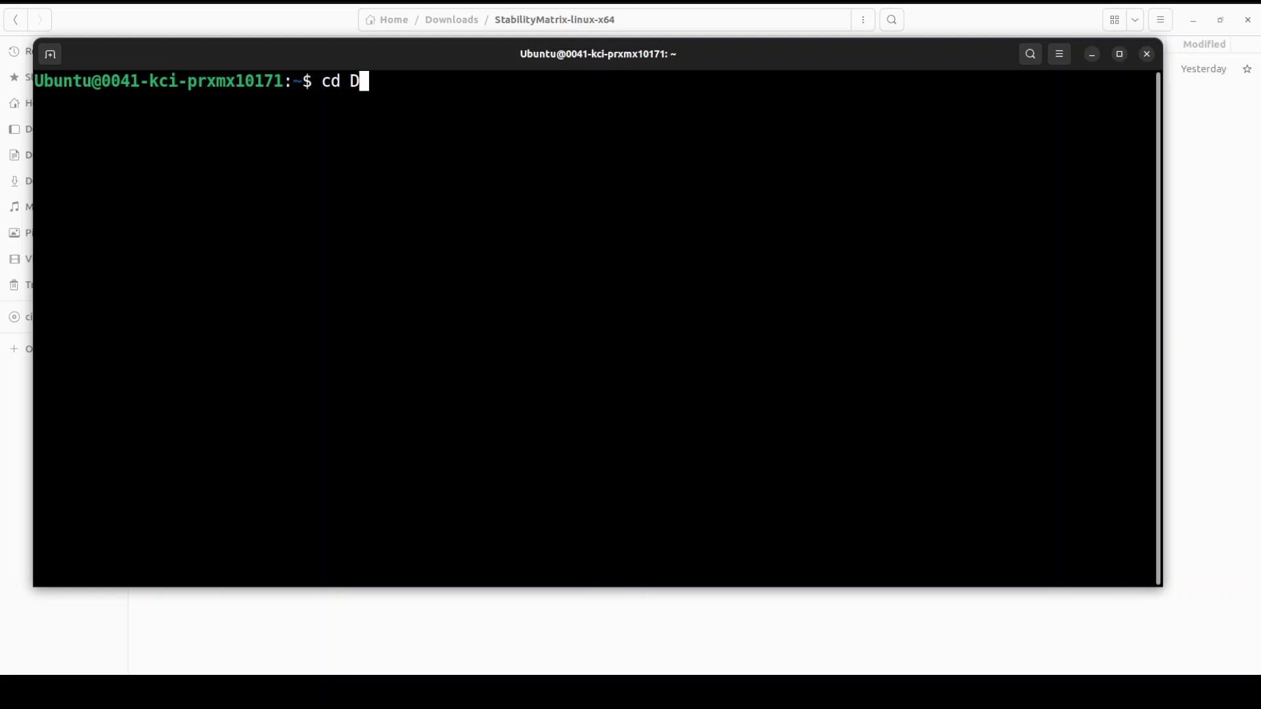
text(ow)
key(Tab)
key(Return)
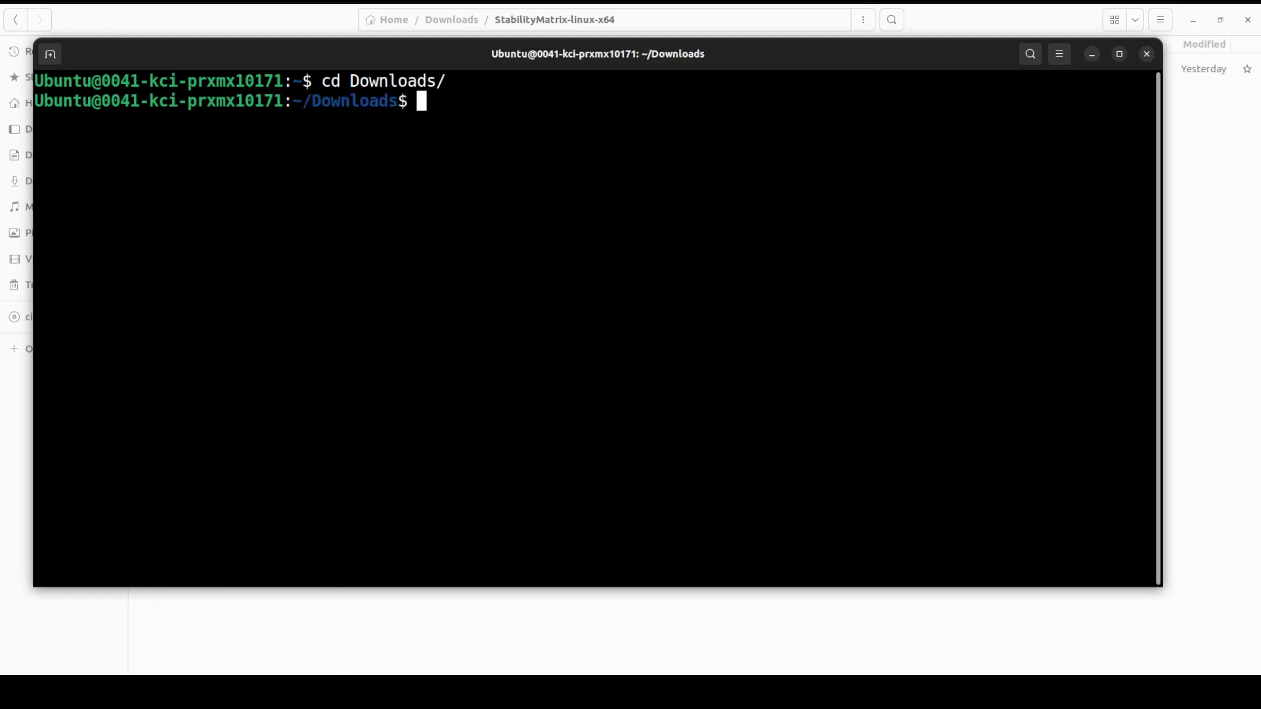
text(ls)
key(Return)
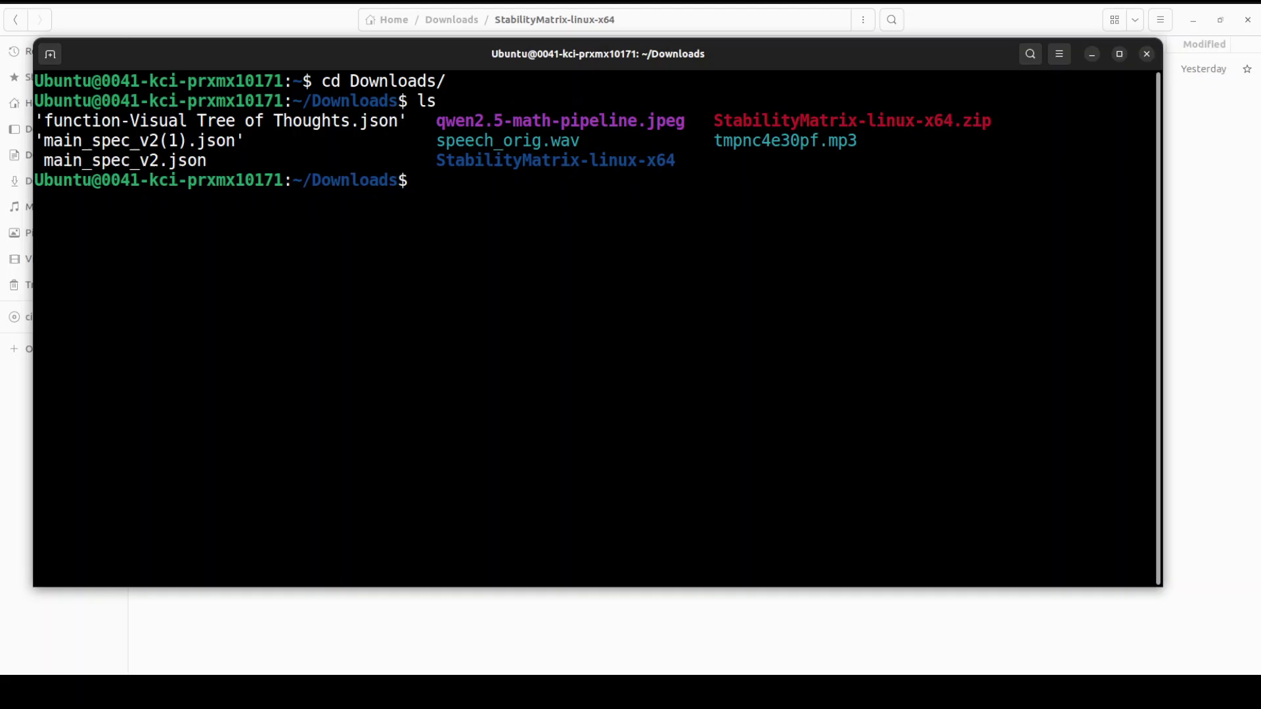
text(cd Sta)
key(Tab)
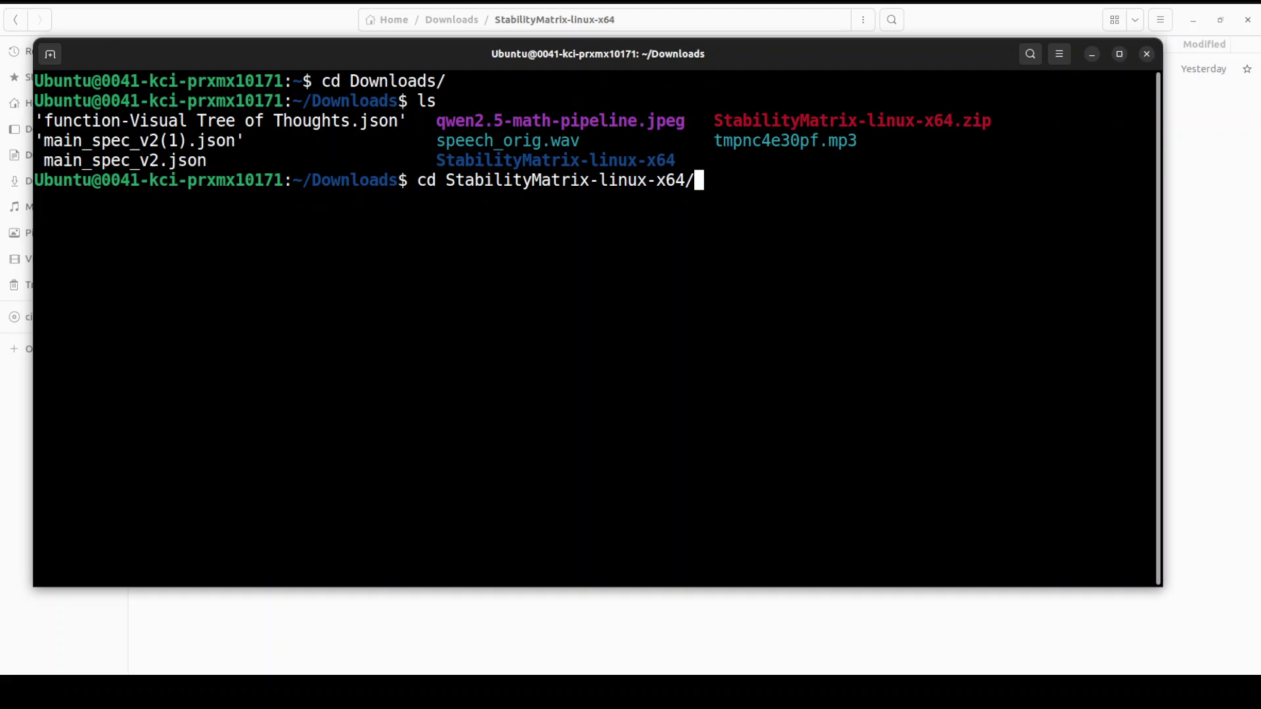
key(Return)
text(clear)
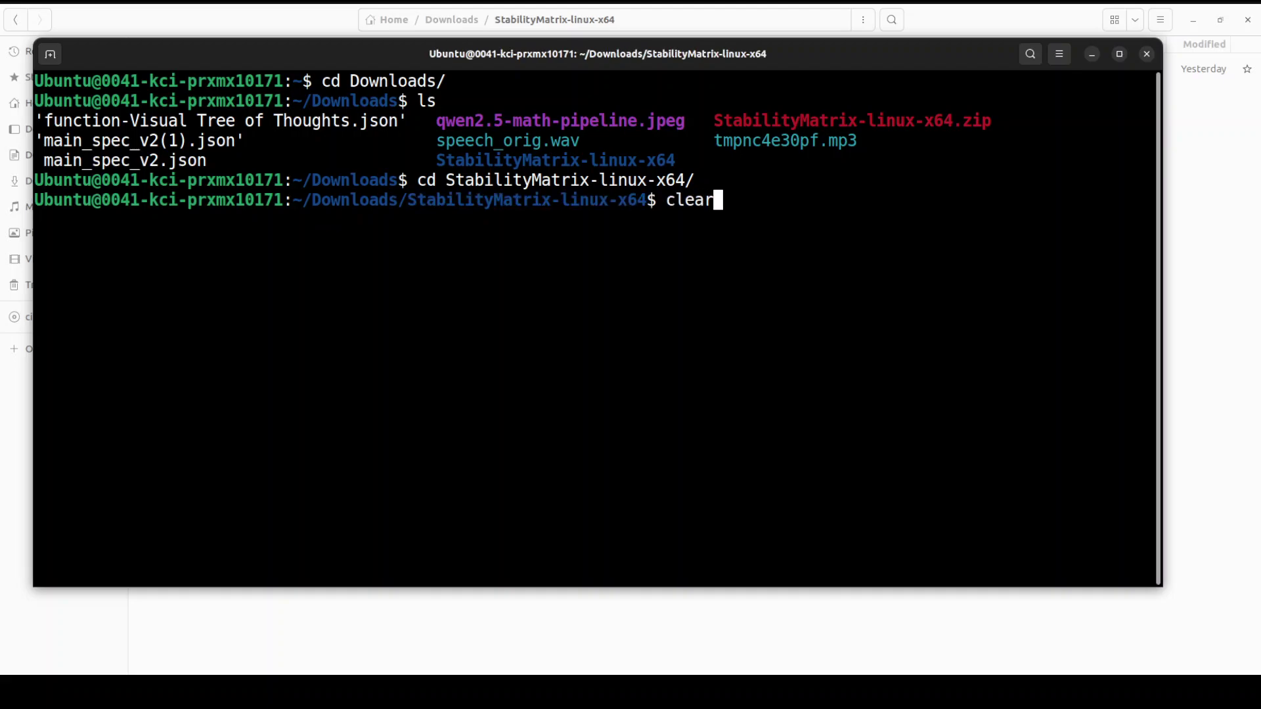
key(Return)
text(ls -ltra)
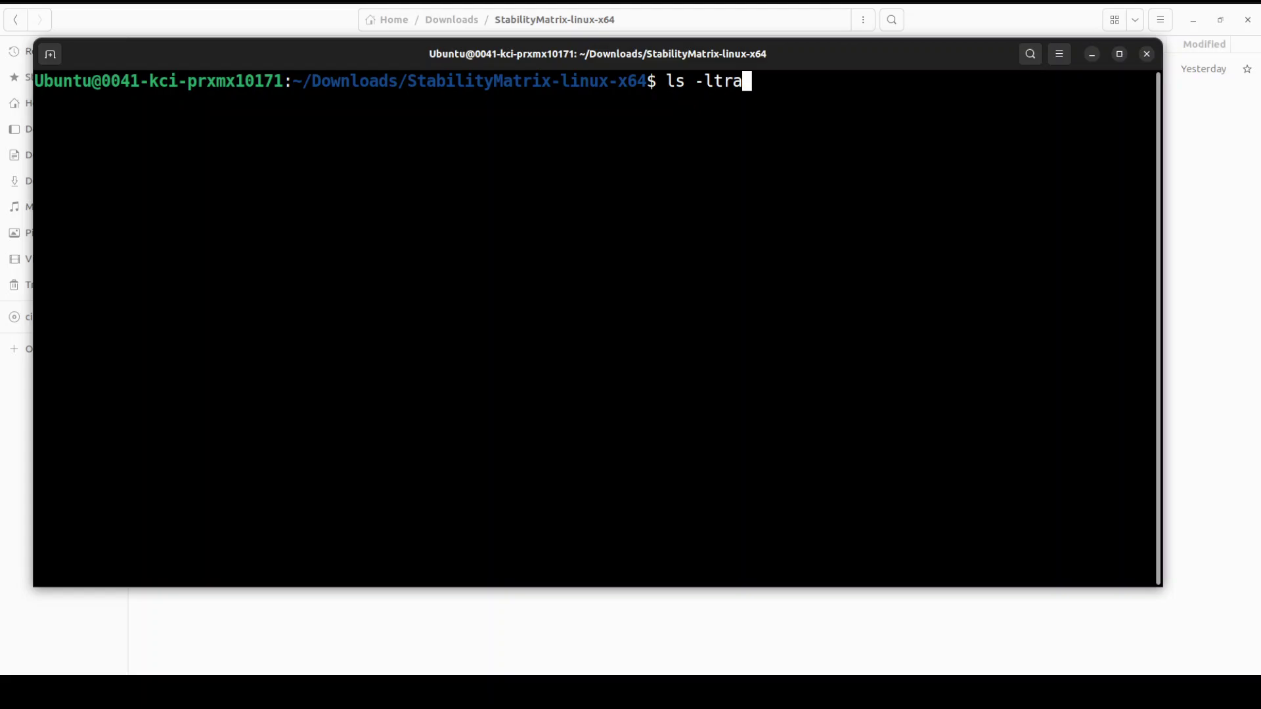
key(Return)
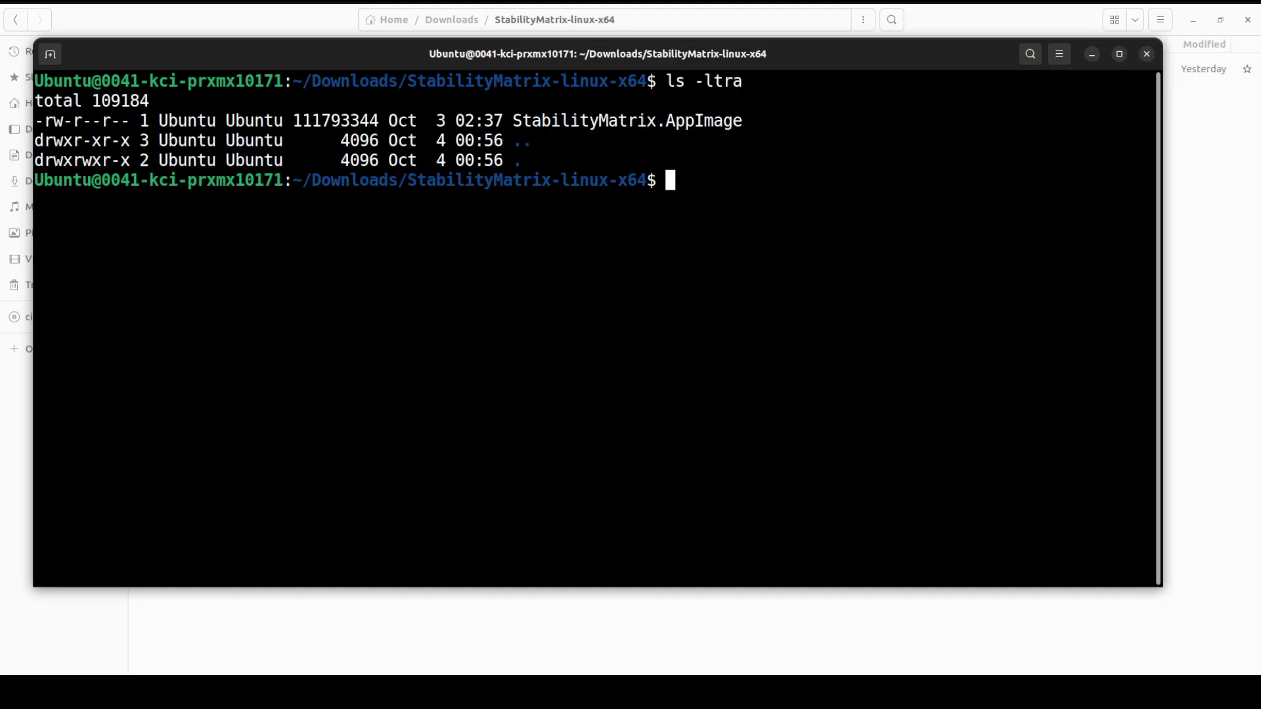
Step: Make StabilityMatrix.AppImage executable with chmod a+x and run ./StabilityMatrix.AppImage
text(chmod a)
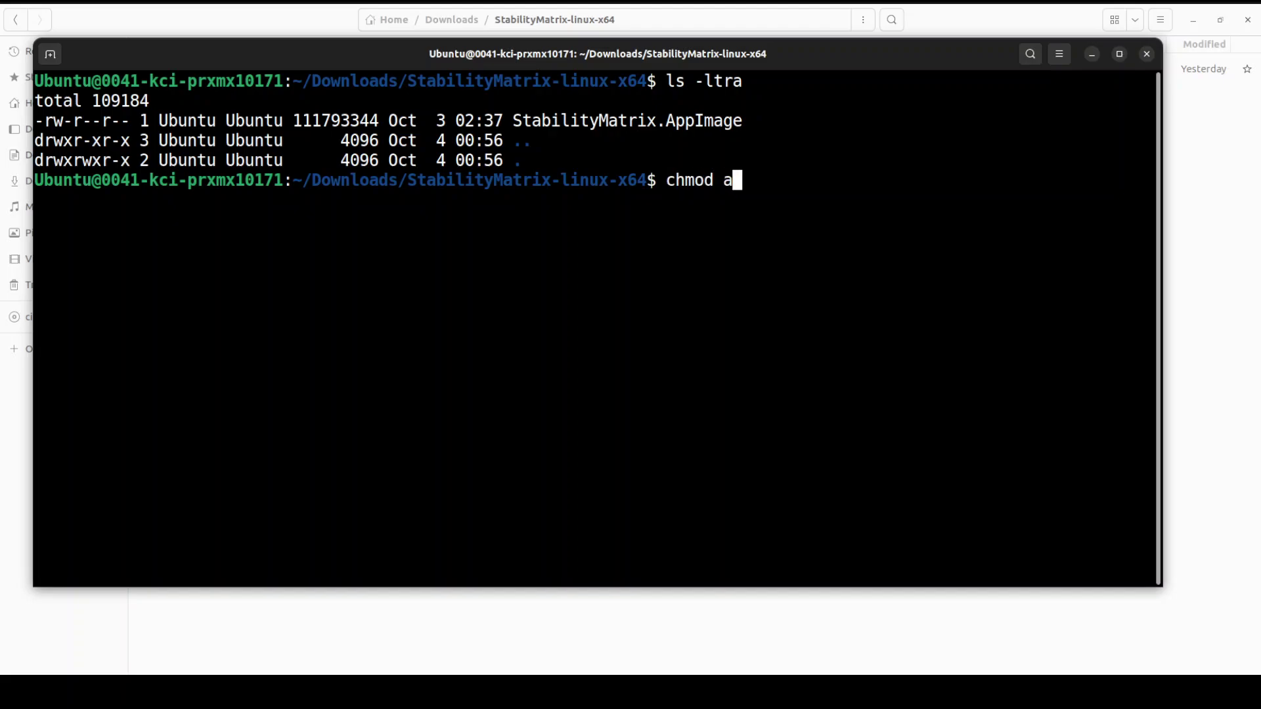
text(+x S)
key(Tab)
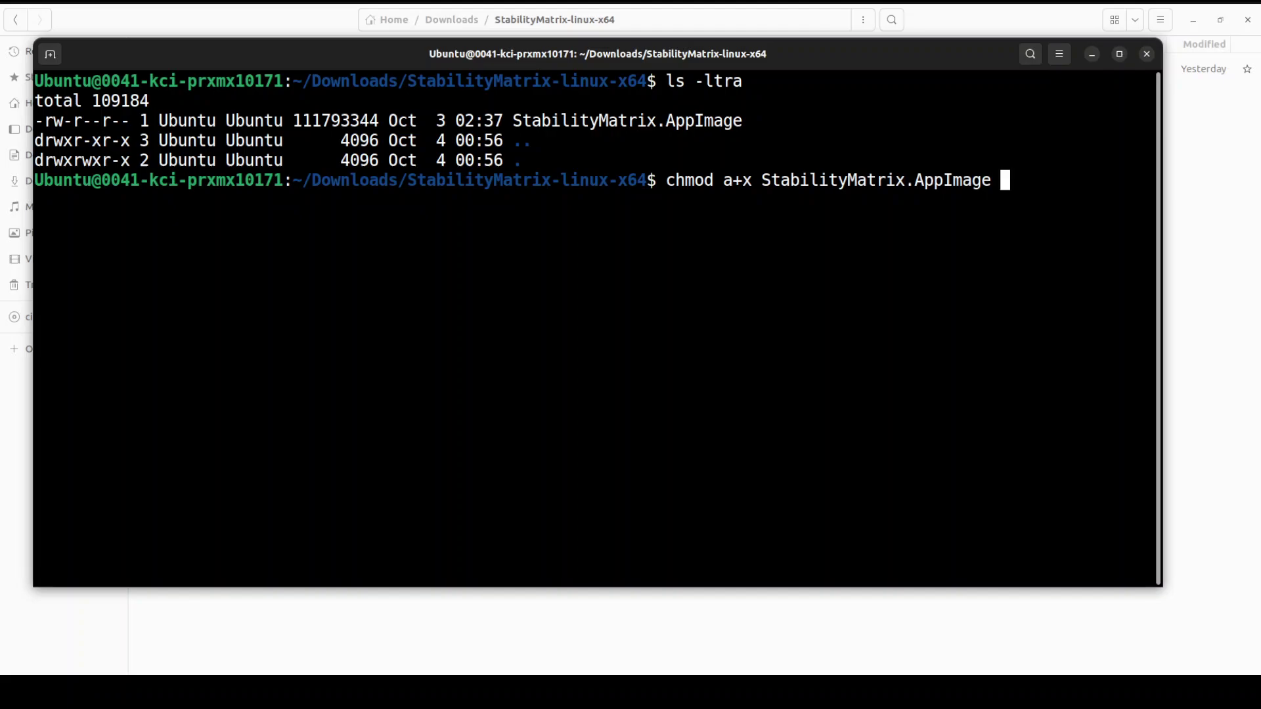
key(Return)
text(./S)
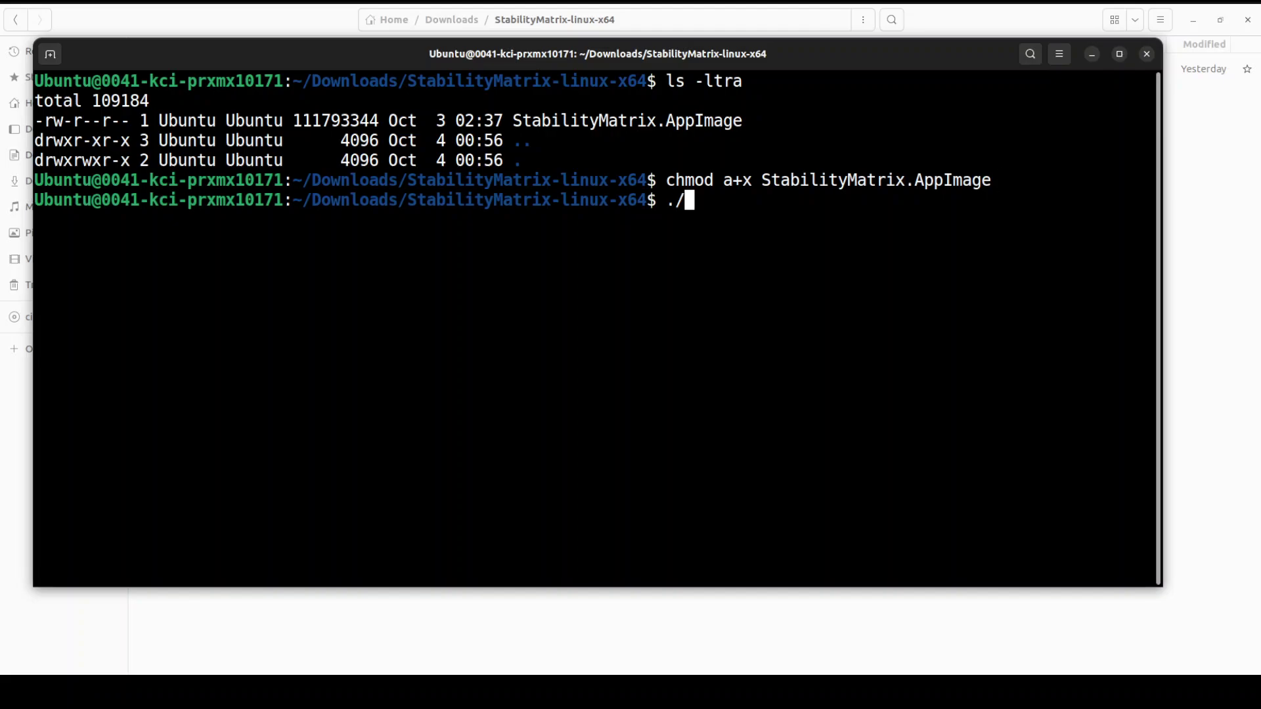
key(Tab)
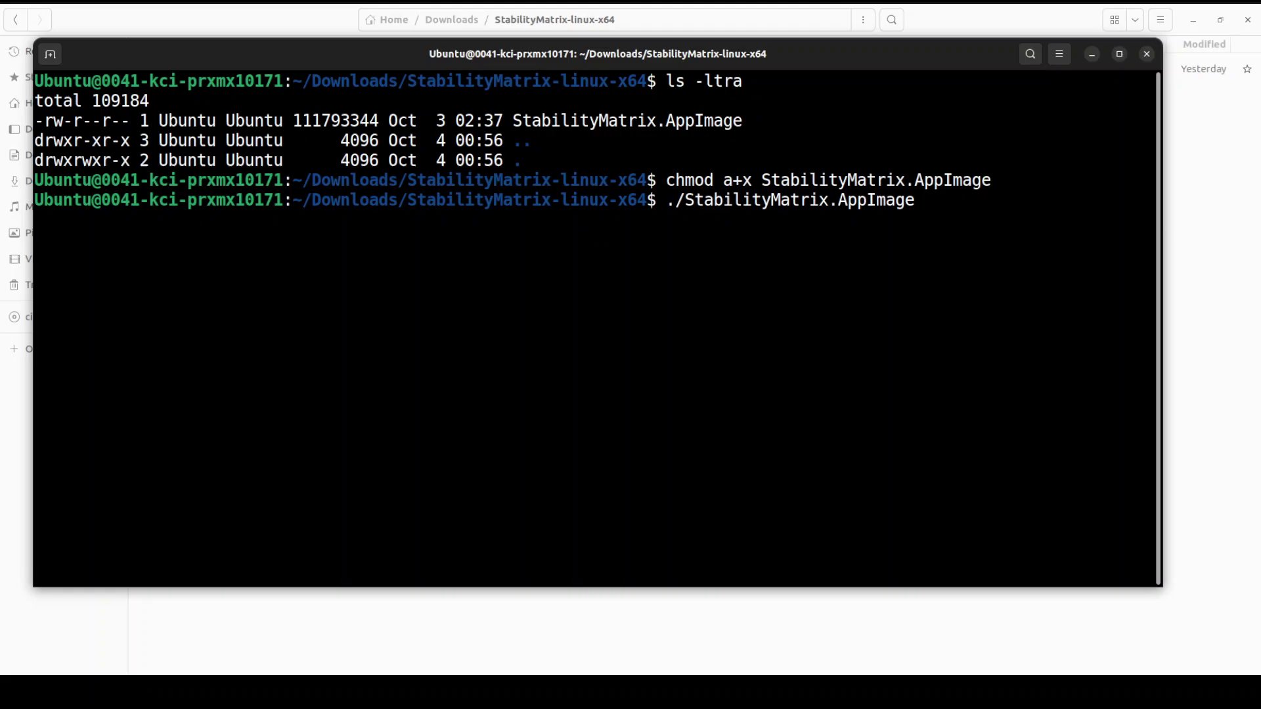
key(Return)
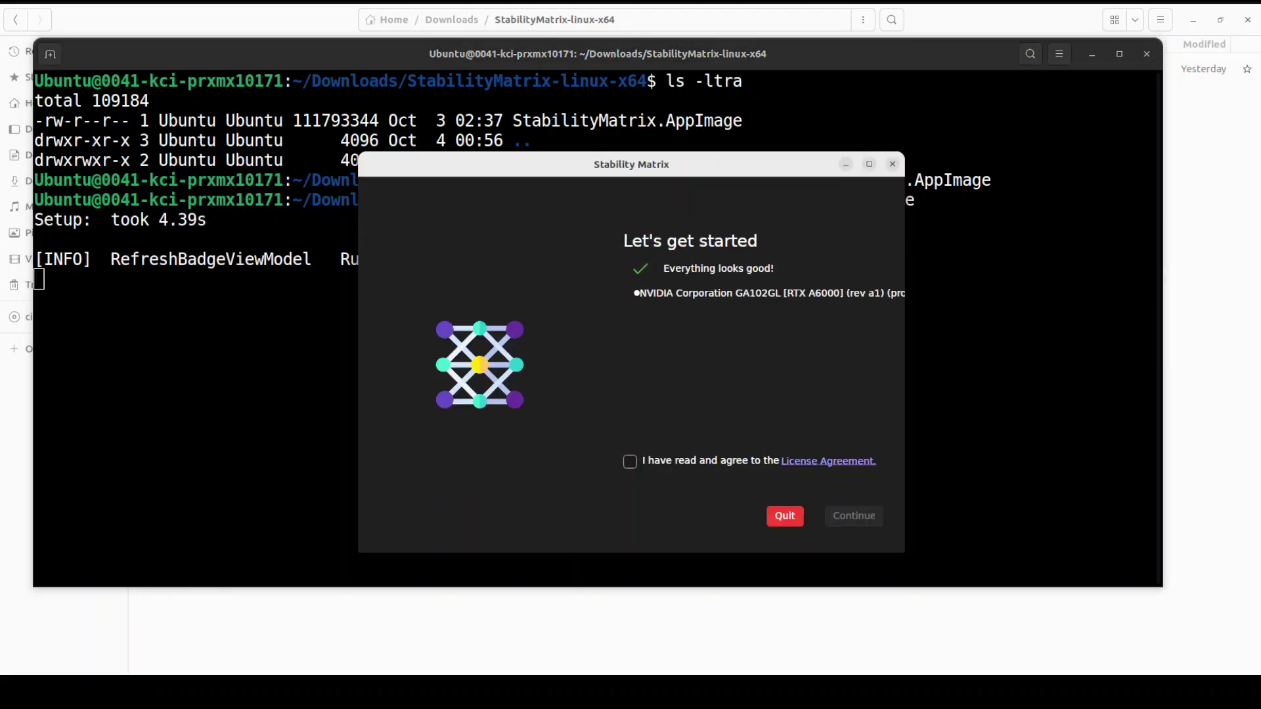
Step: Accept the License Agreement, keep Portable Mode for data, and choose Don't Share Analytics
click(631, 462)
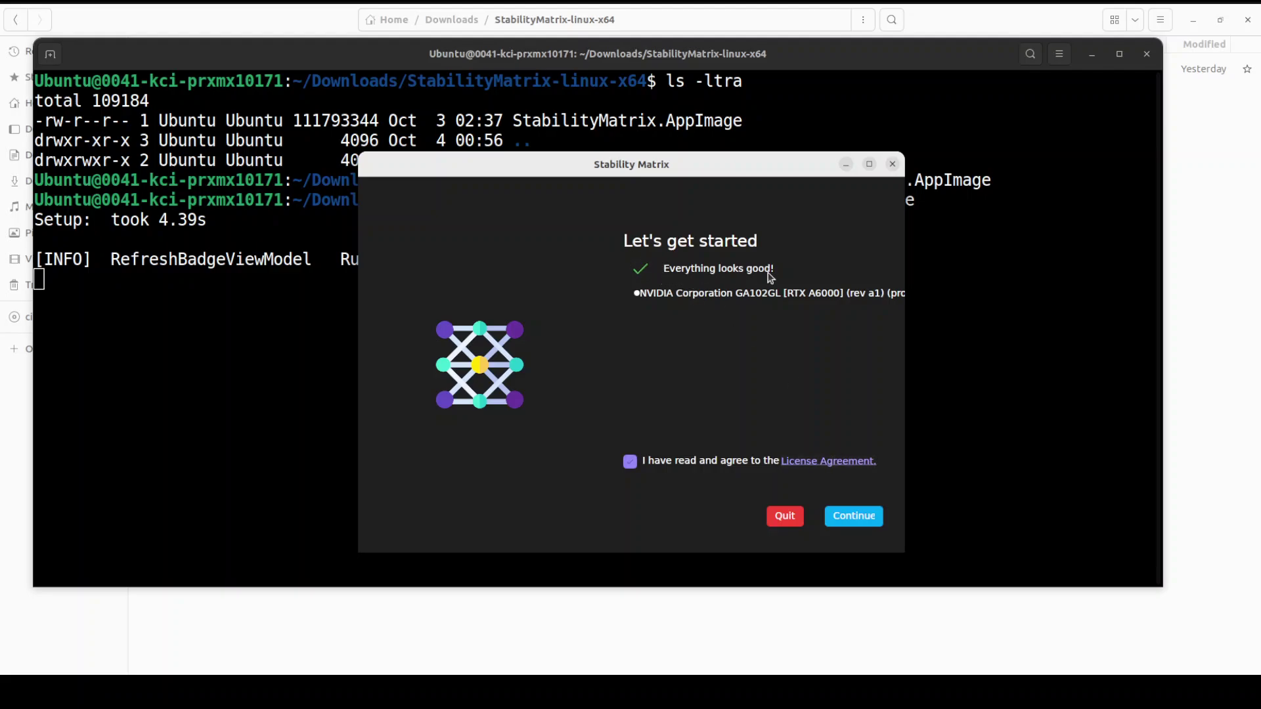
click(849, 528)
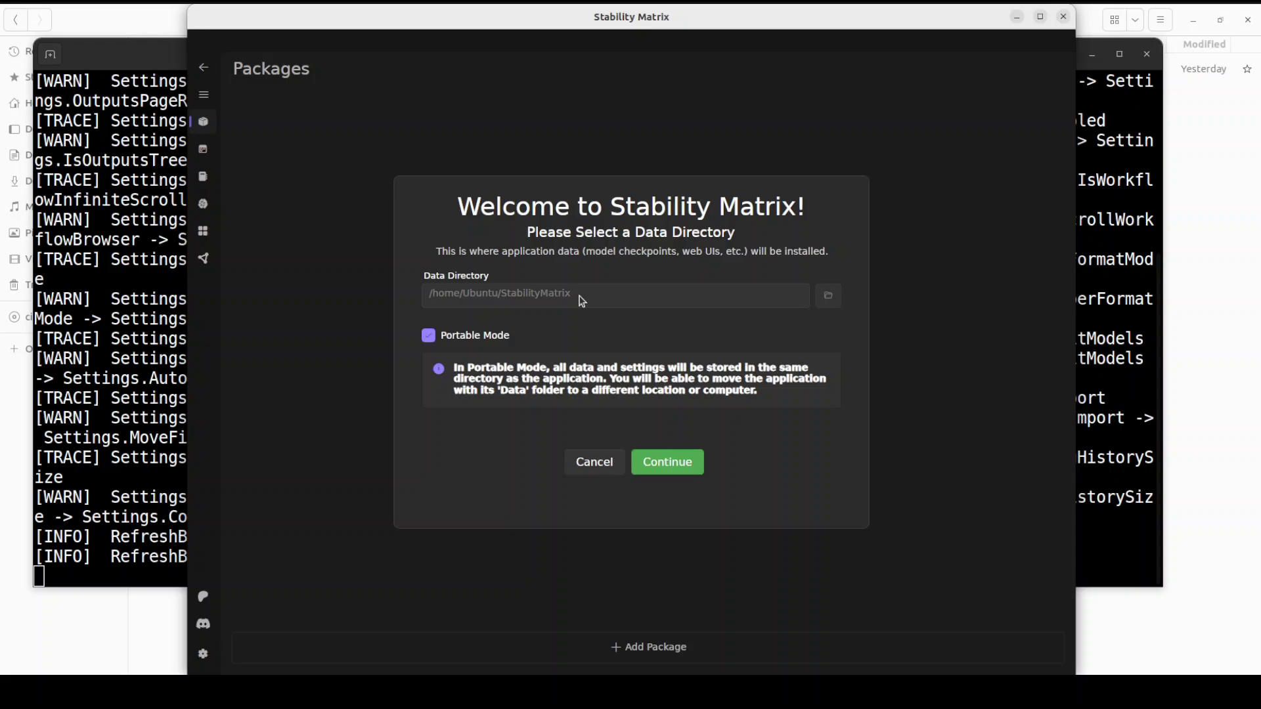
click(675, 470)
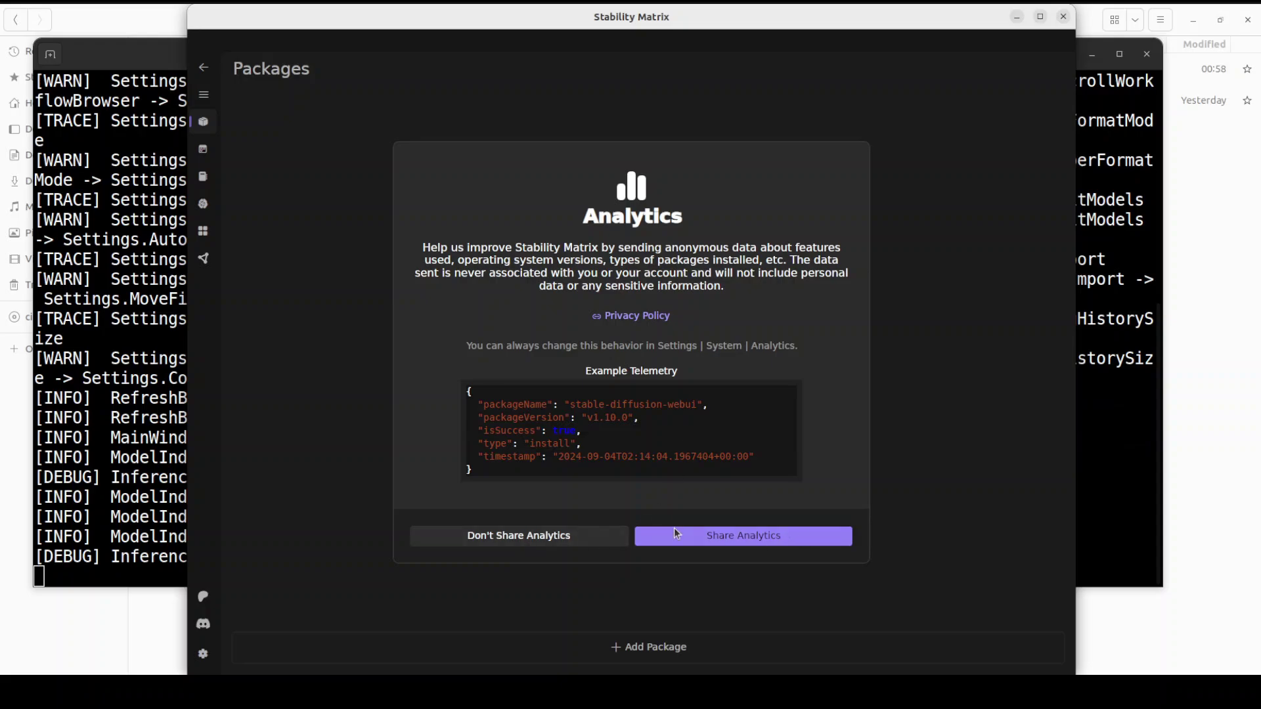
click(511, 537)
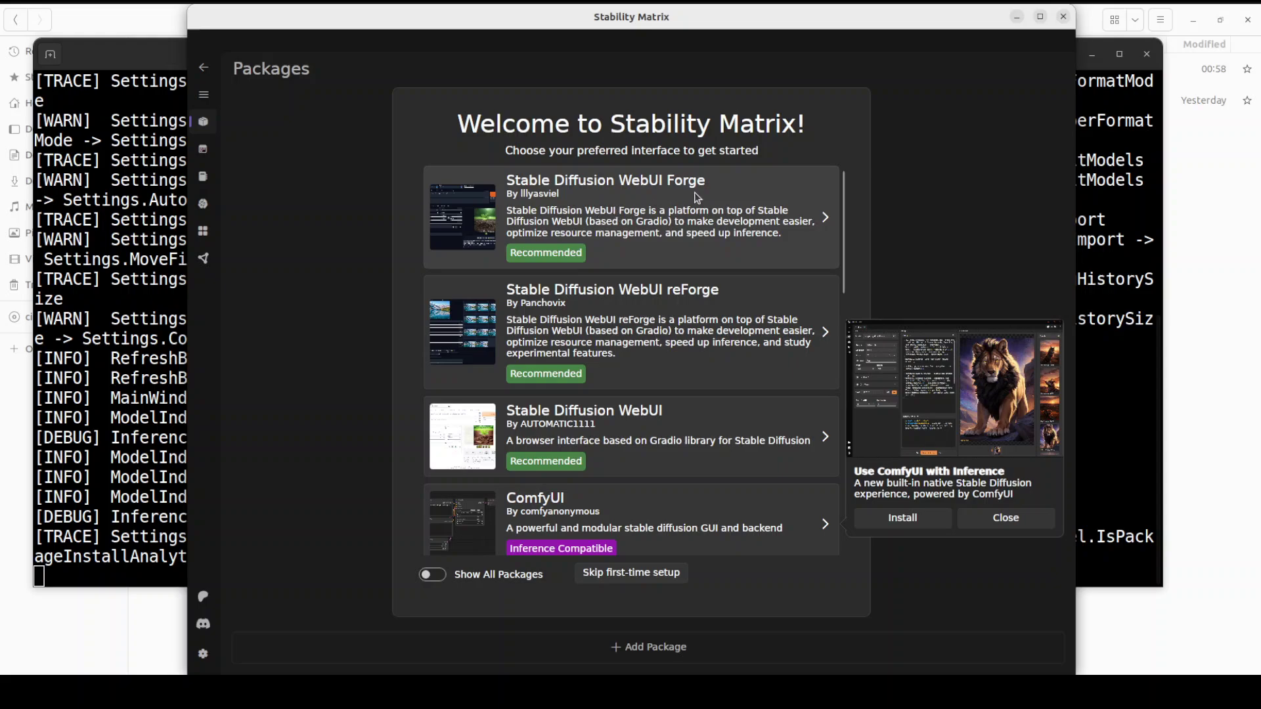
Step: Browse the package list, toggle Show All Packages on and off, then choose Skip first-time setup
scroll(709, 228, down, 2)
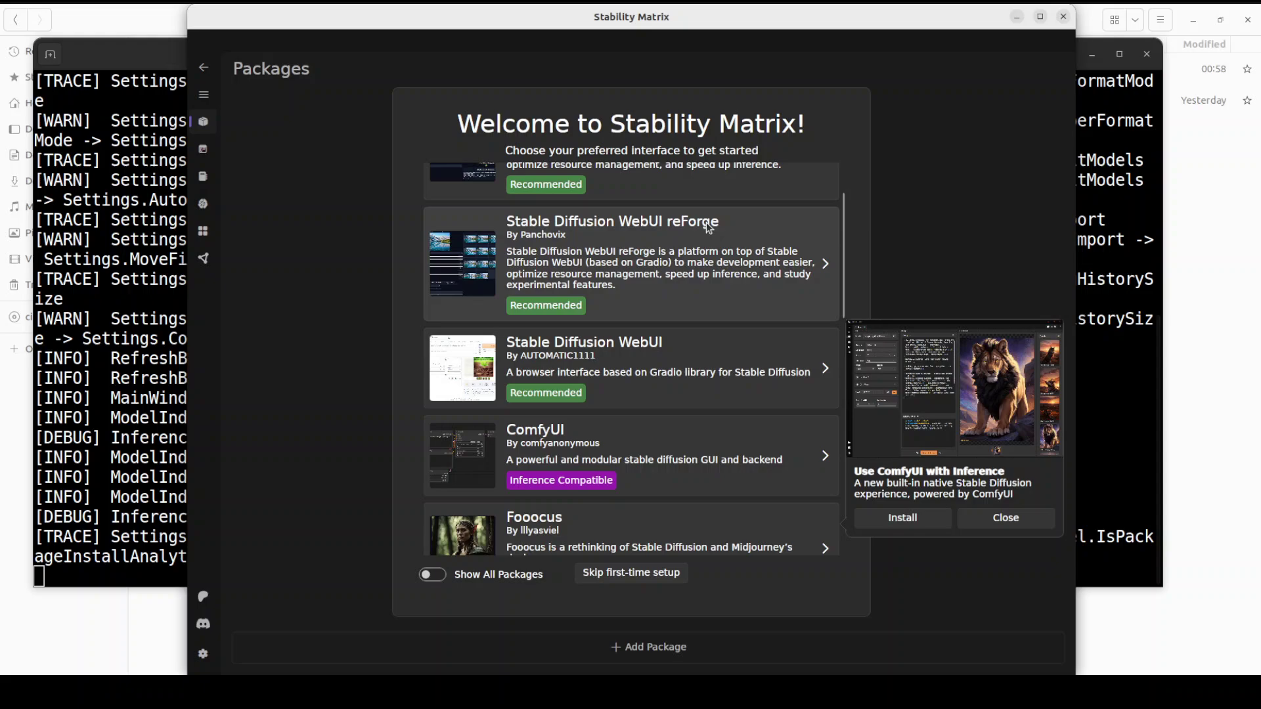
scroll(716, 406, down, 4)
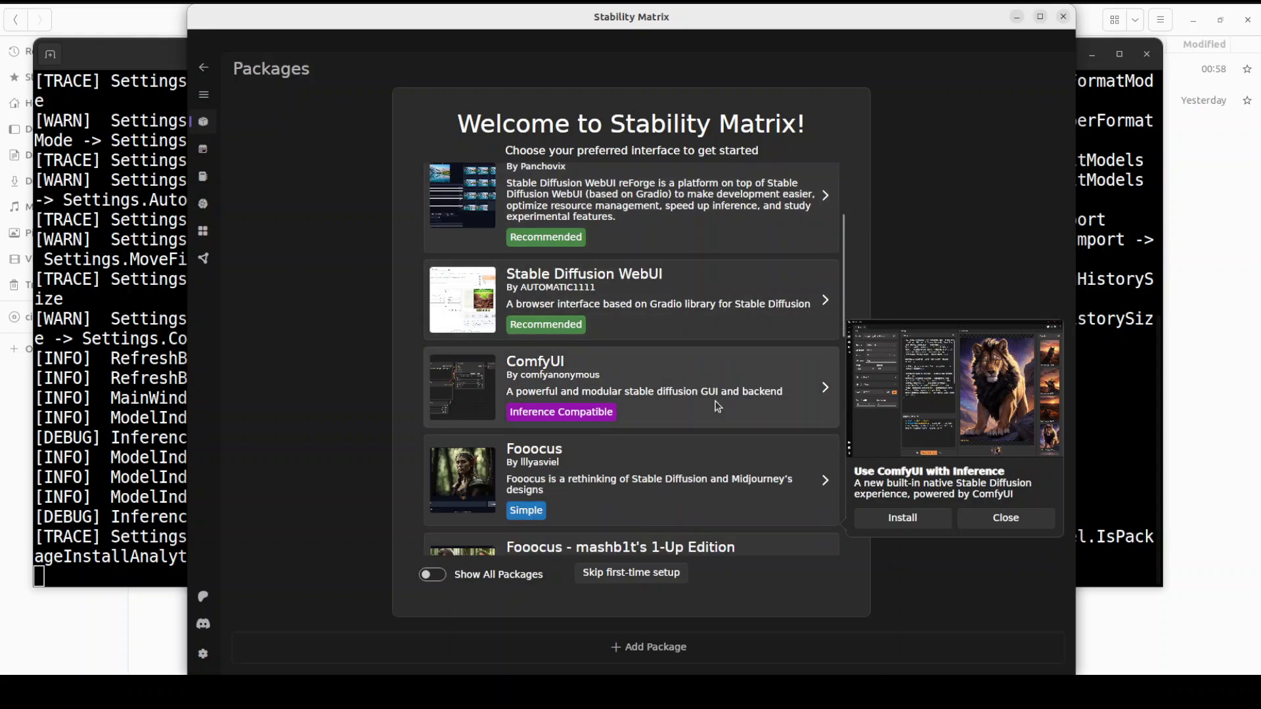
scroll(716, 406, down, 3)
scroll(716, 404, down, 7)
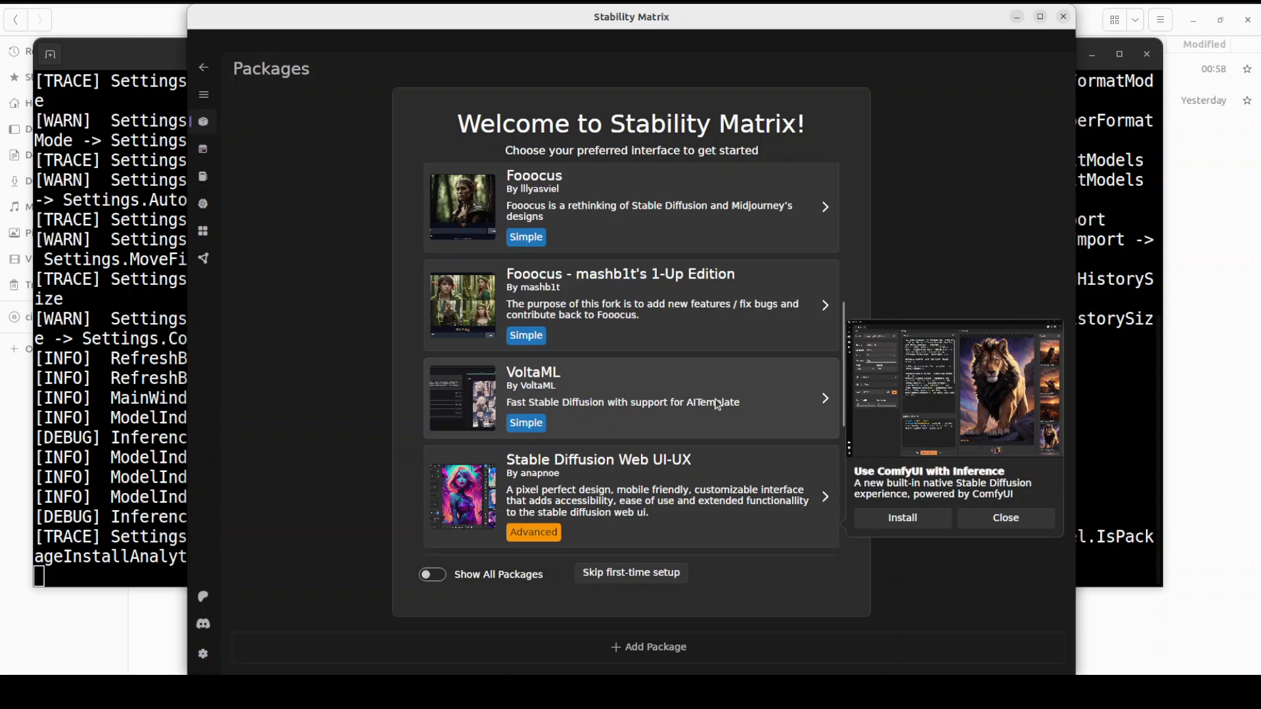
scroll(717, 404, down, 3)
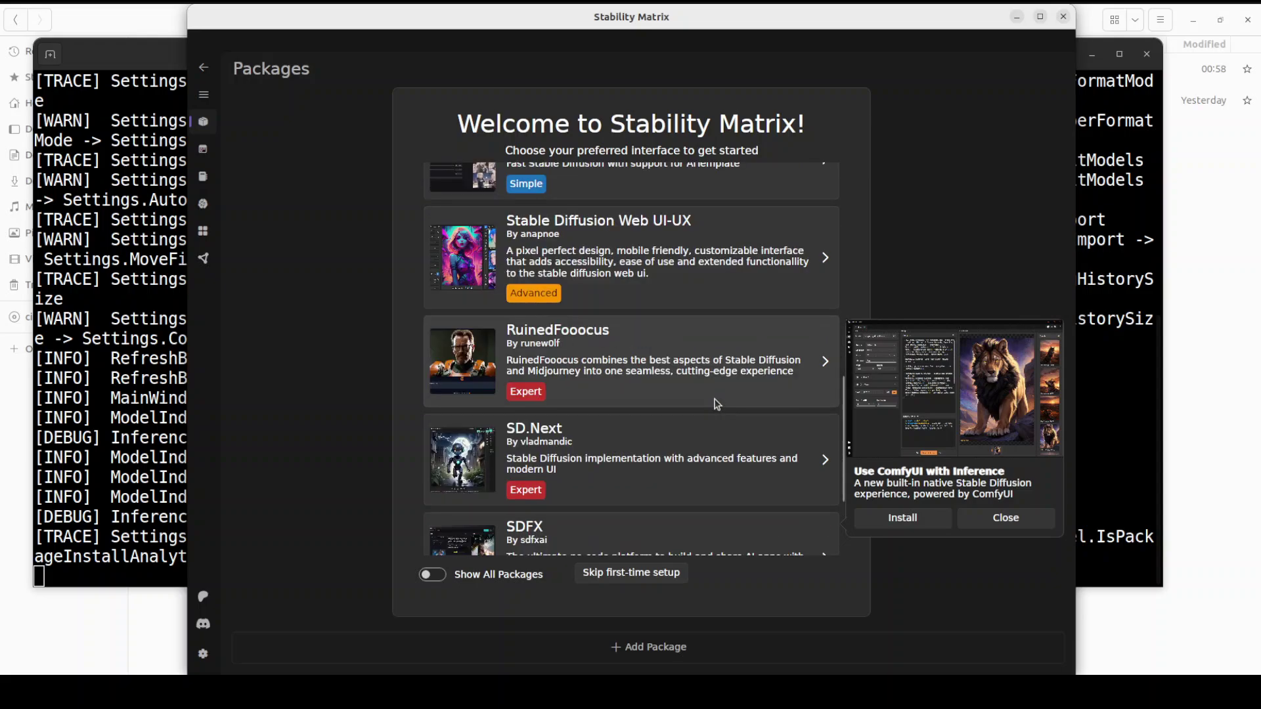
scroll(716, 404, down, 4)
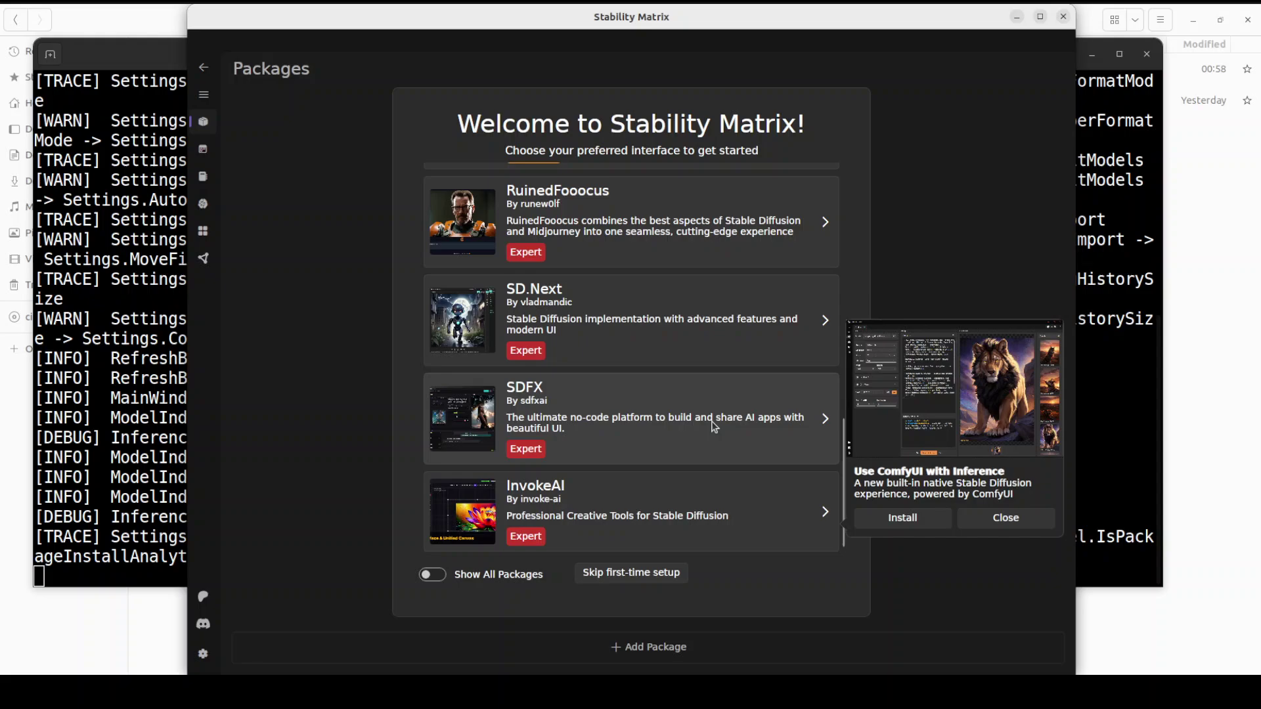
scroll(710, 424, up, 1)
scroll(708, 424, up, 7)
scroll(704, 420, down, 8)
click(442, 582)
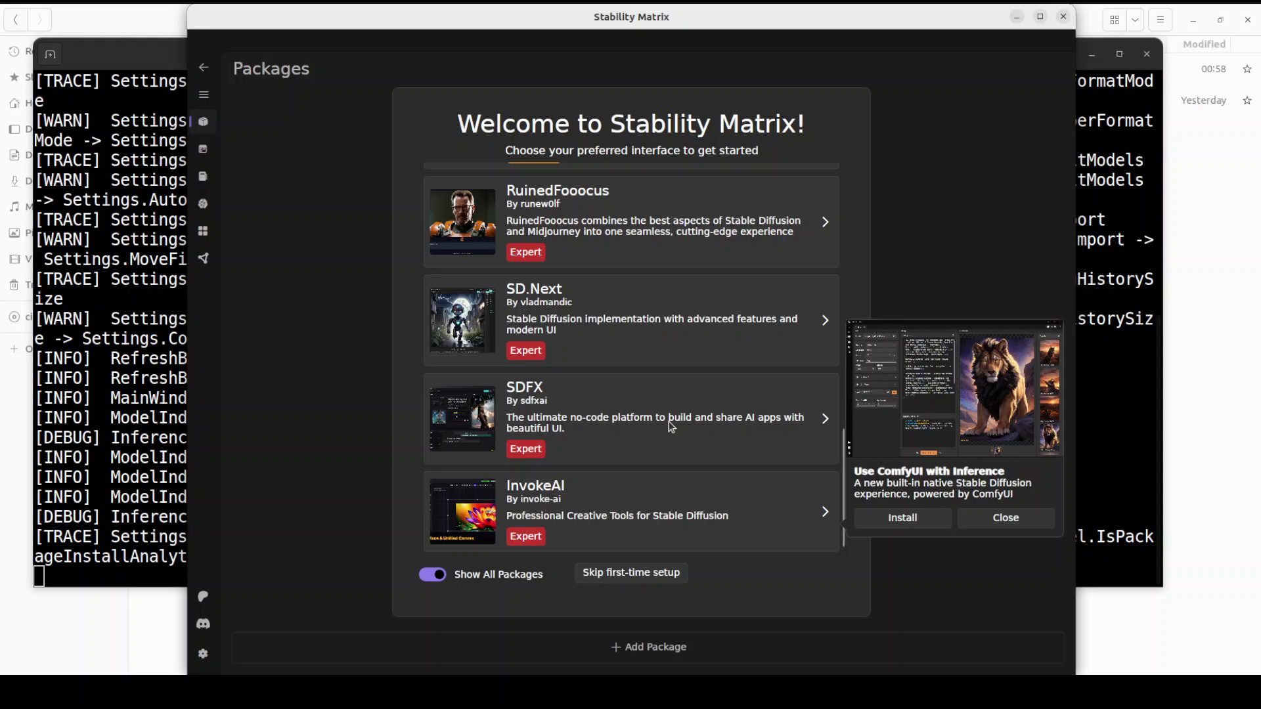
click(434, 575)
scroll(787, 433, up, 3)
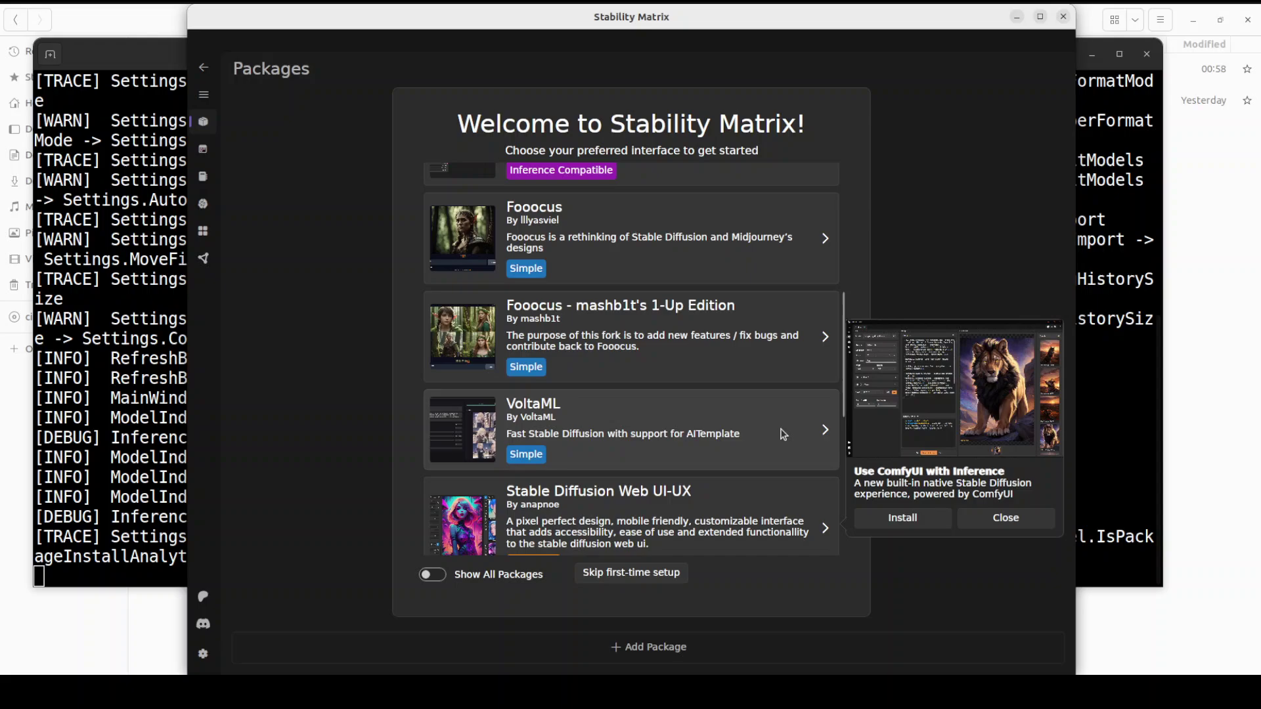
scroll(783, 434, up, 5)
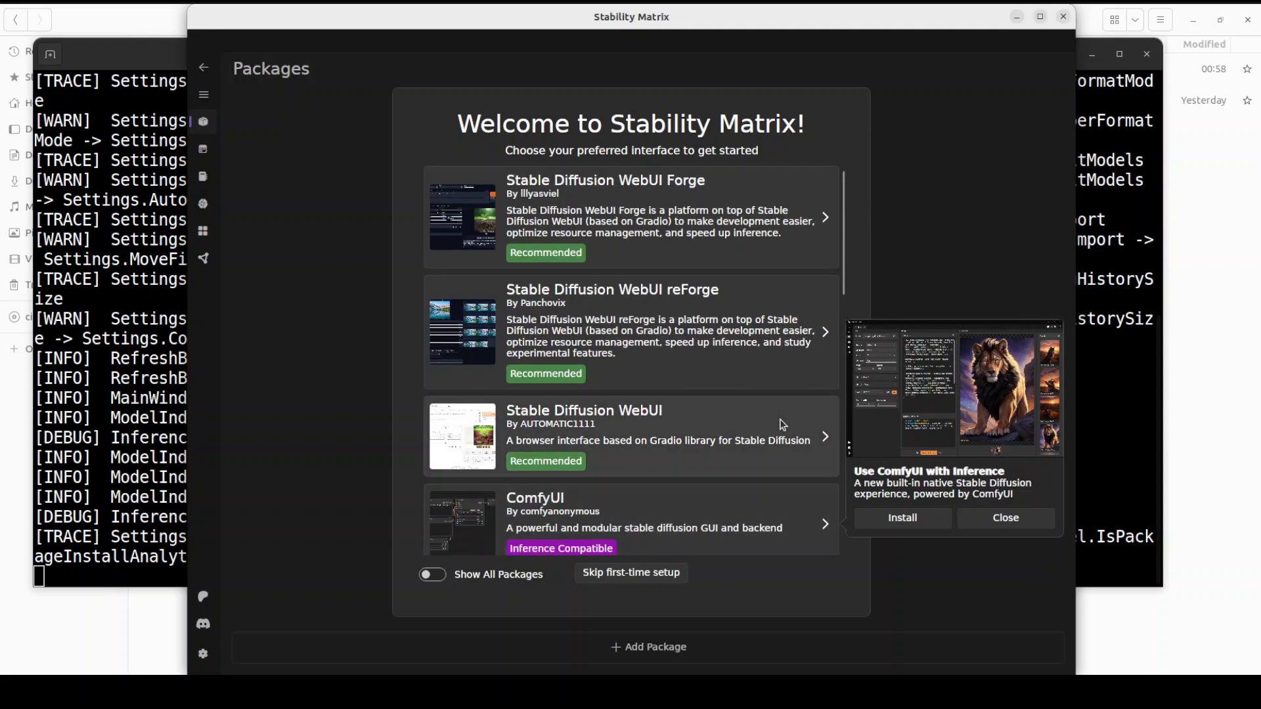
click(632, 580)
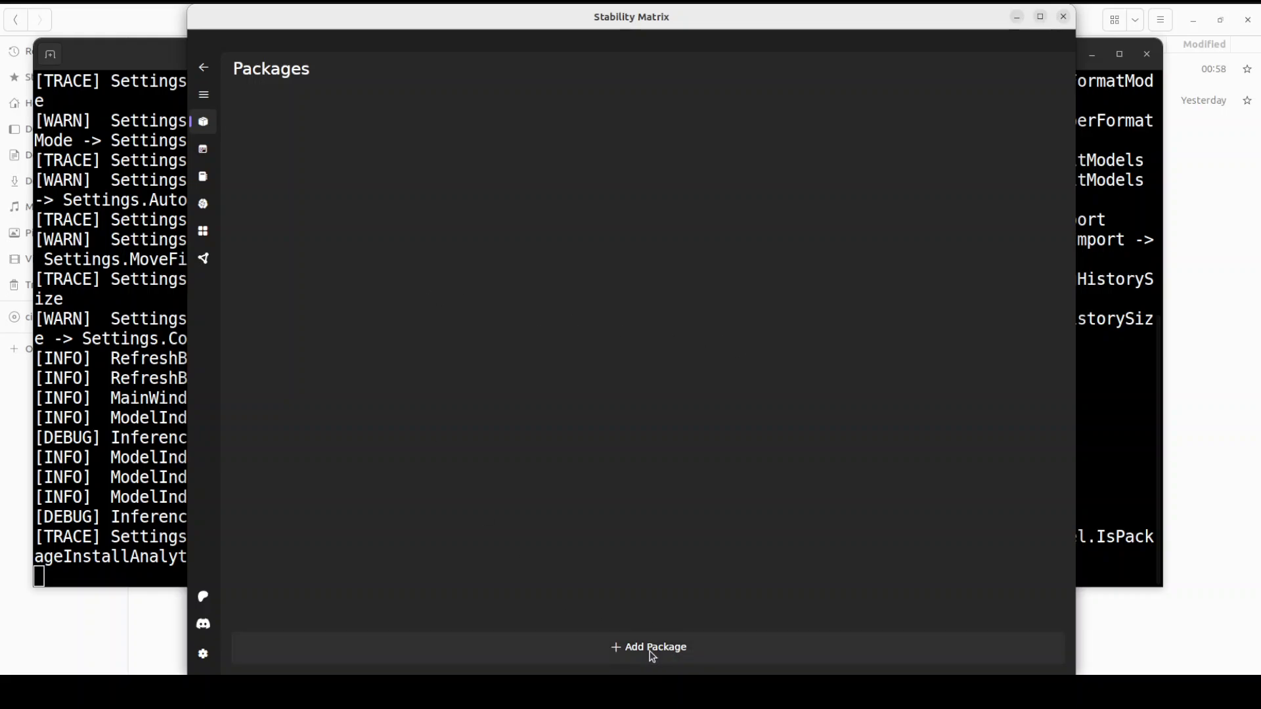
Step: Add the Stable Diffusion WebUI package, keeping version v1.10.0
click(626, 650)
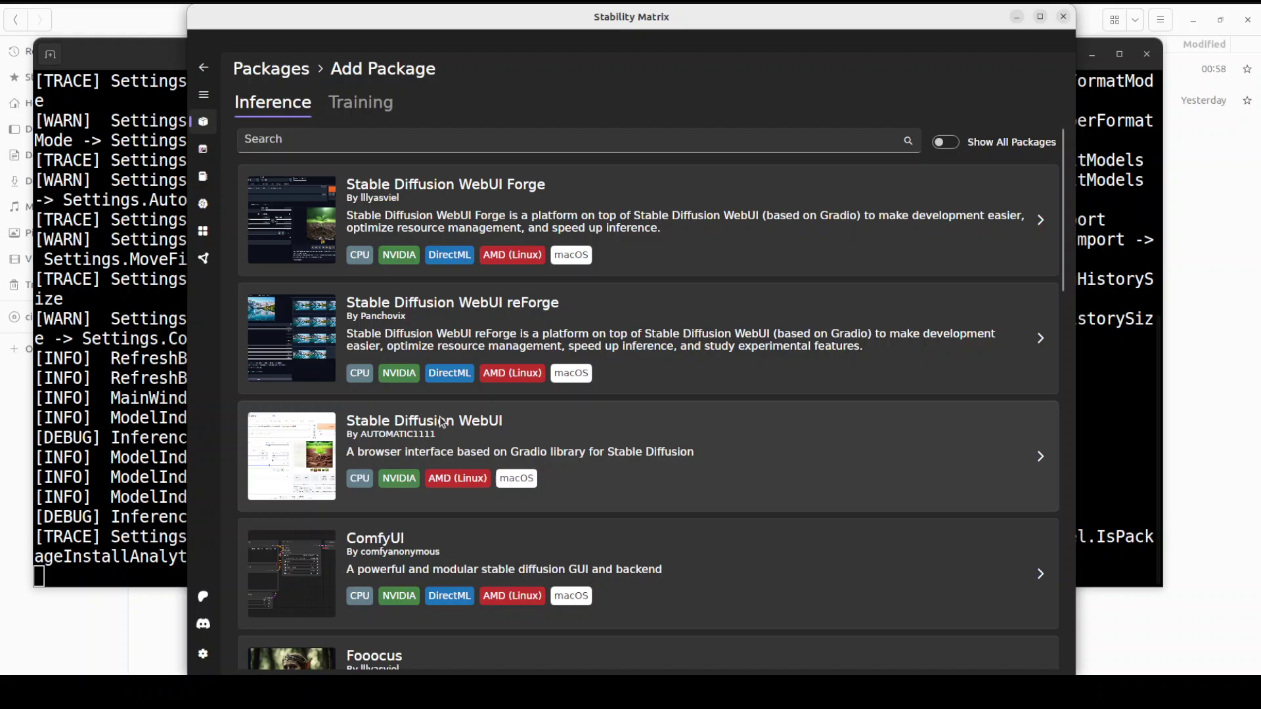
click(596, 434)
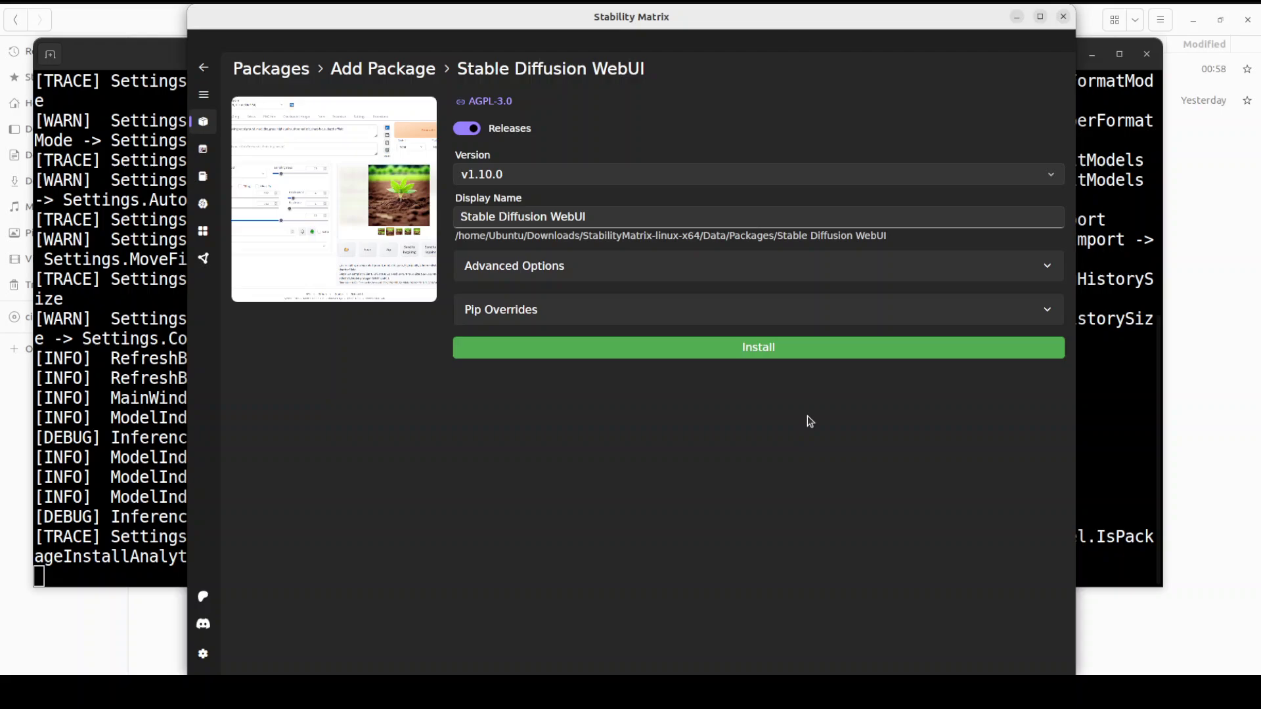
click(571, 179)
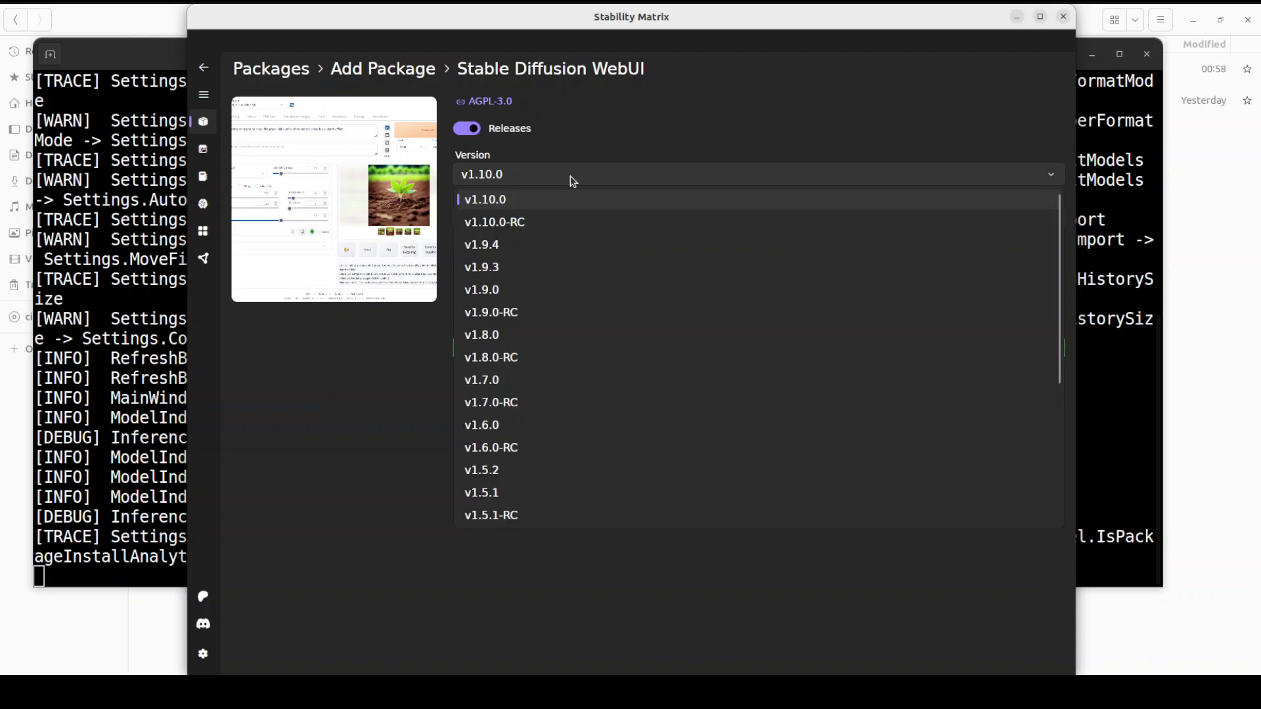
click(365, 393)
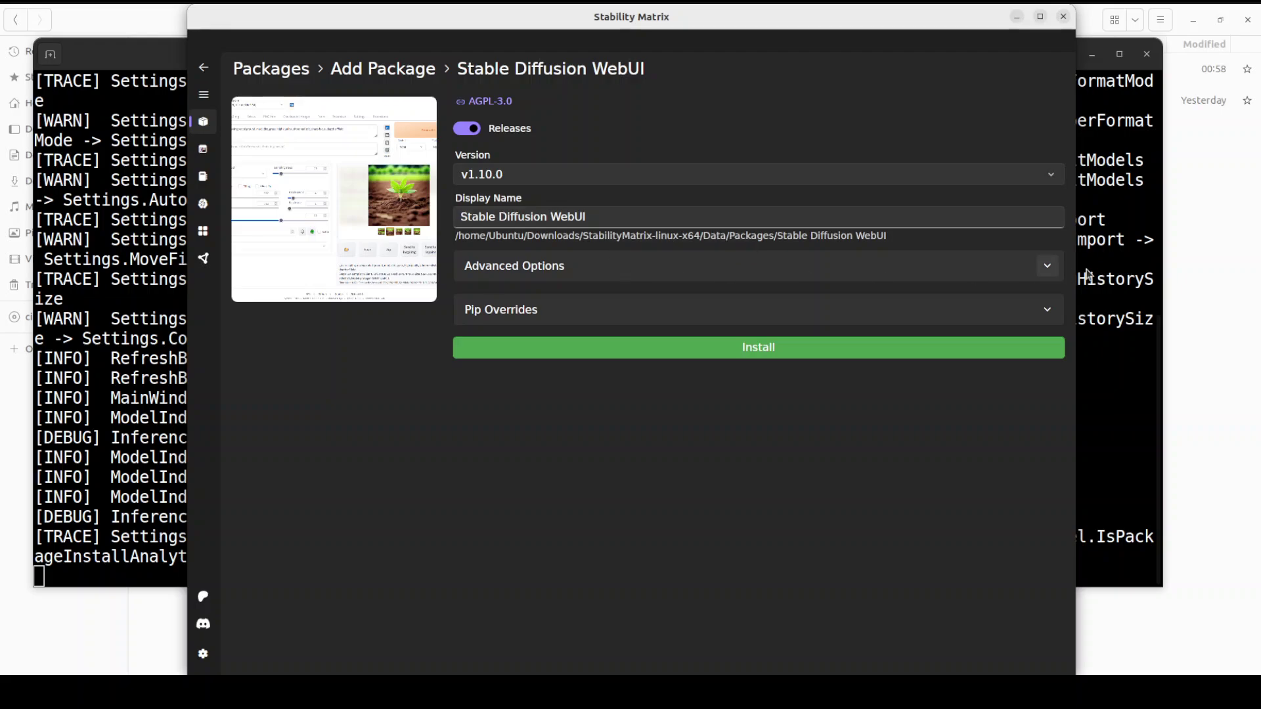
Step: In Advanced Options, keep Cuda as the PyTorch index
click(1050, 275)
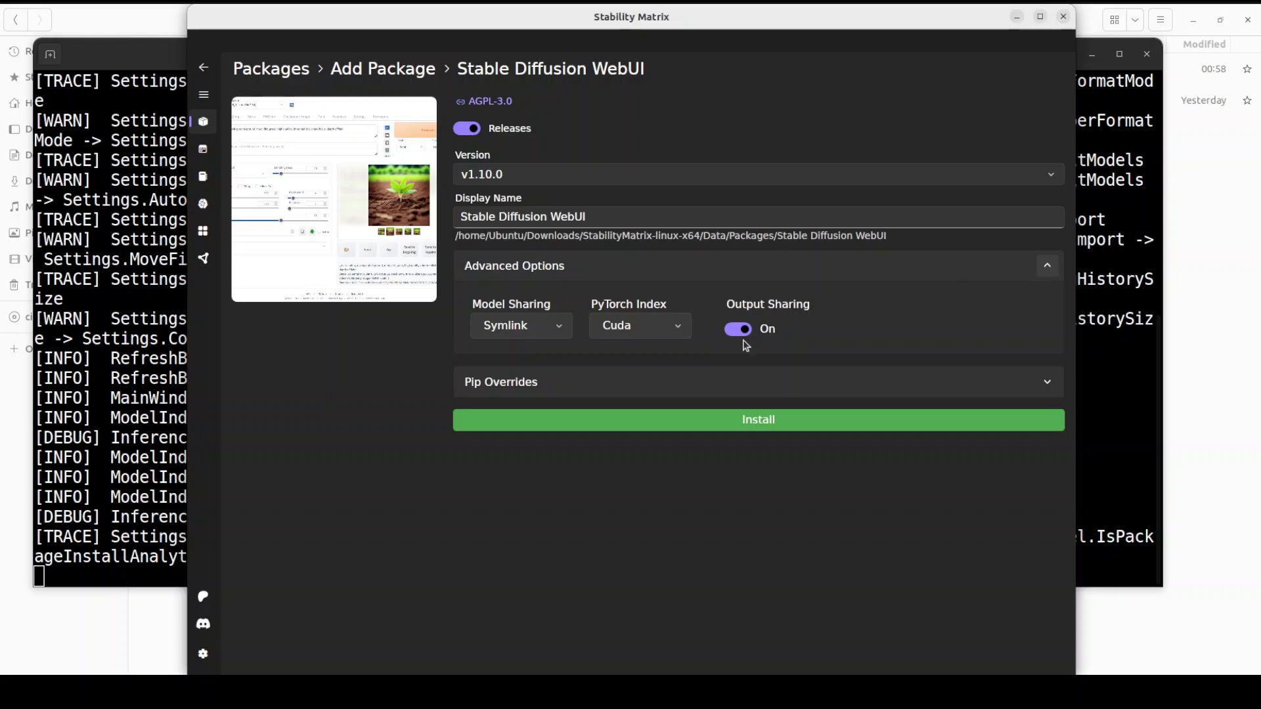
click(680, 330)
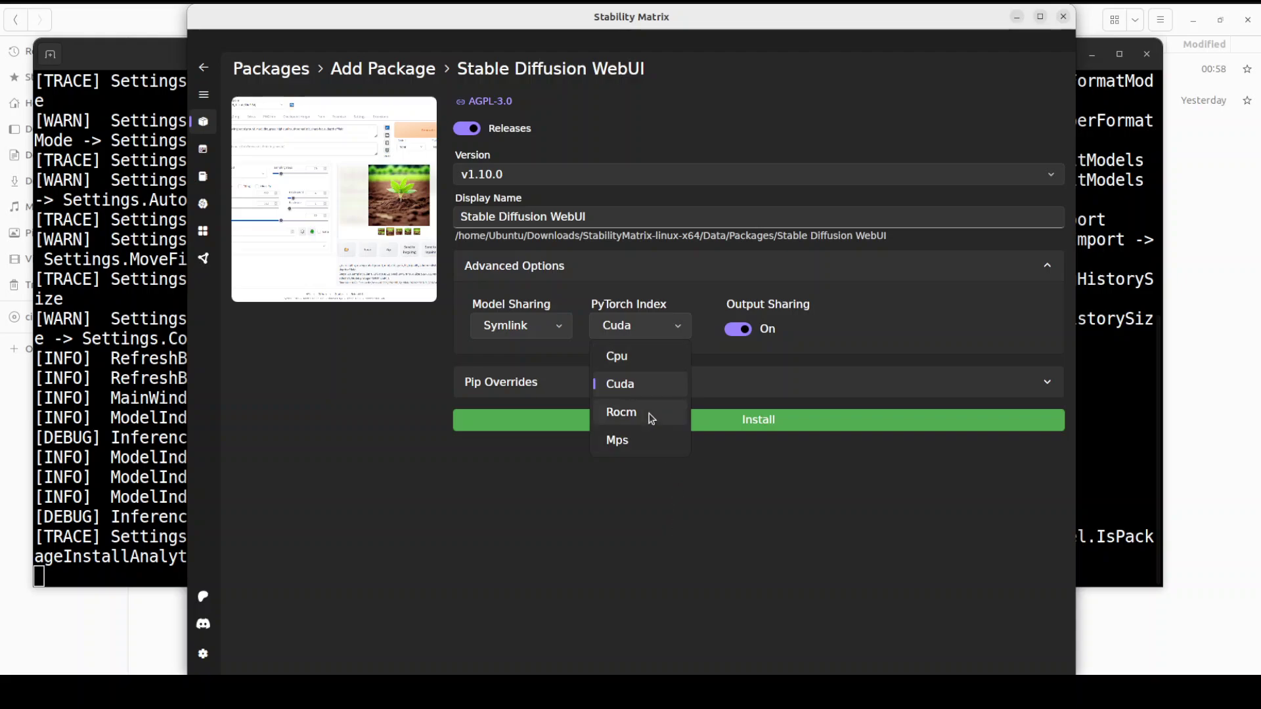
click(685, 551)
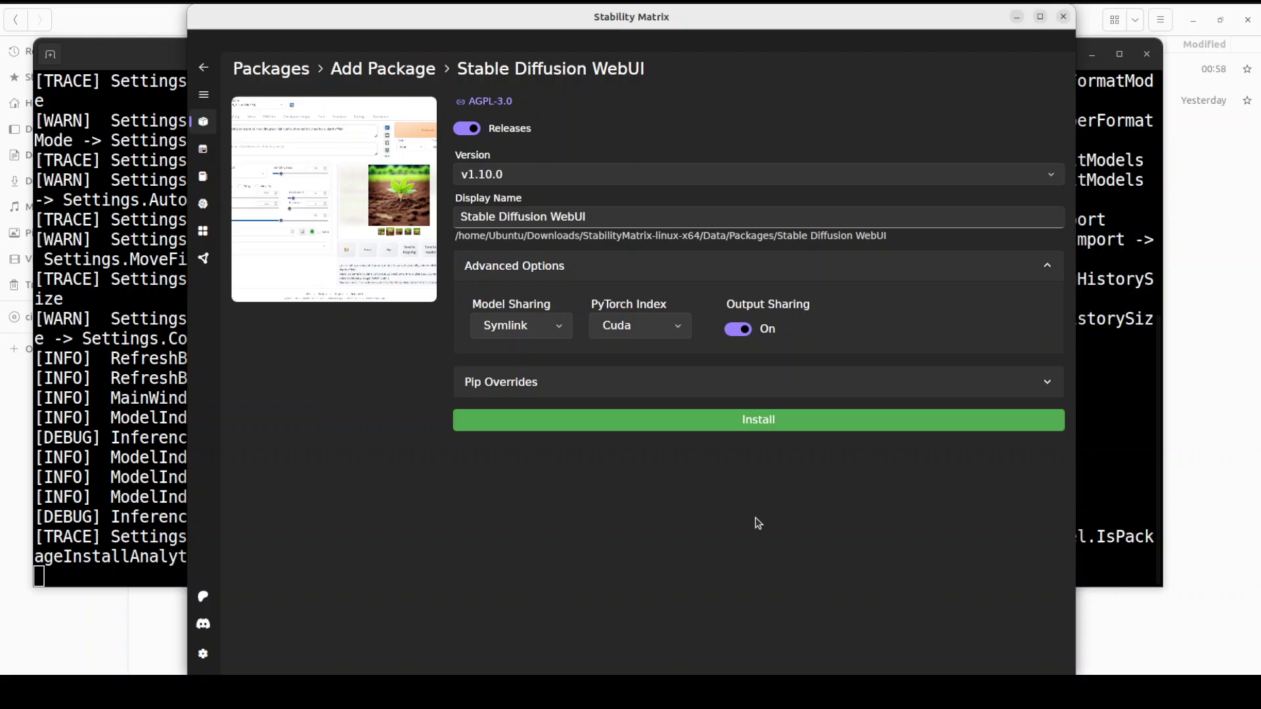
Step: Install Stable Diffusion WebUI and switch to Firefox while it runs
click(729, 426)
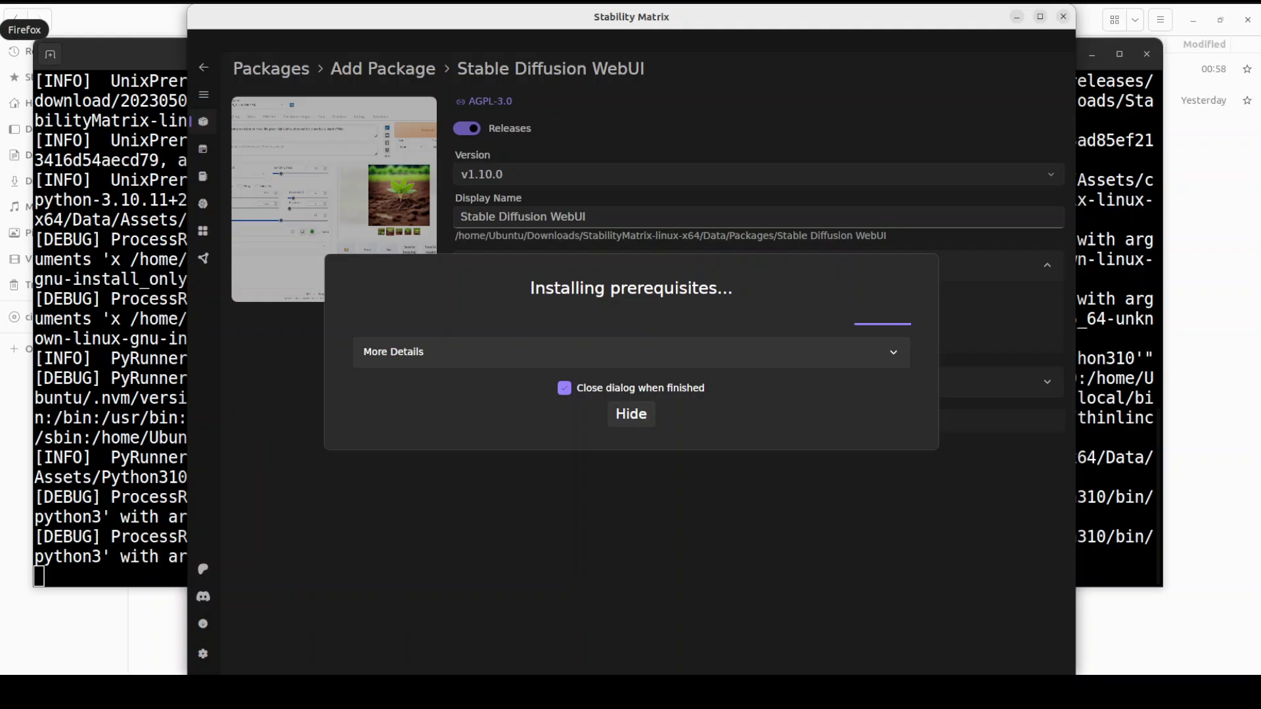
click(20, 29)
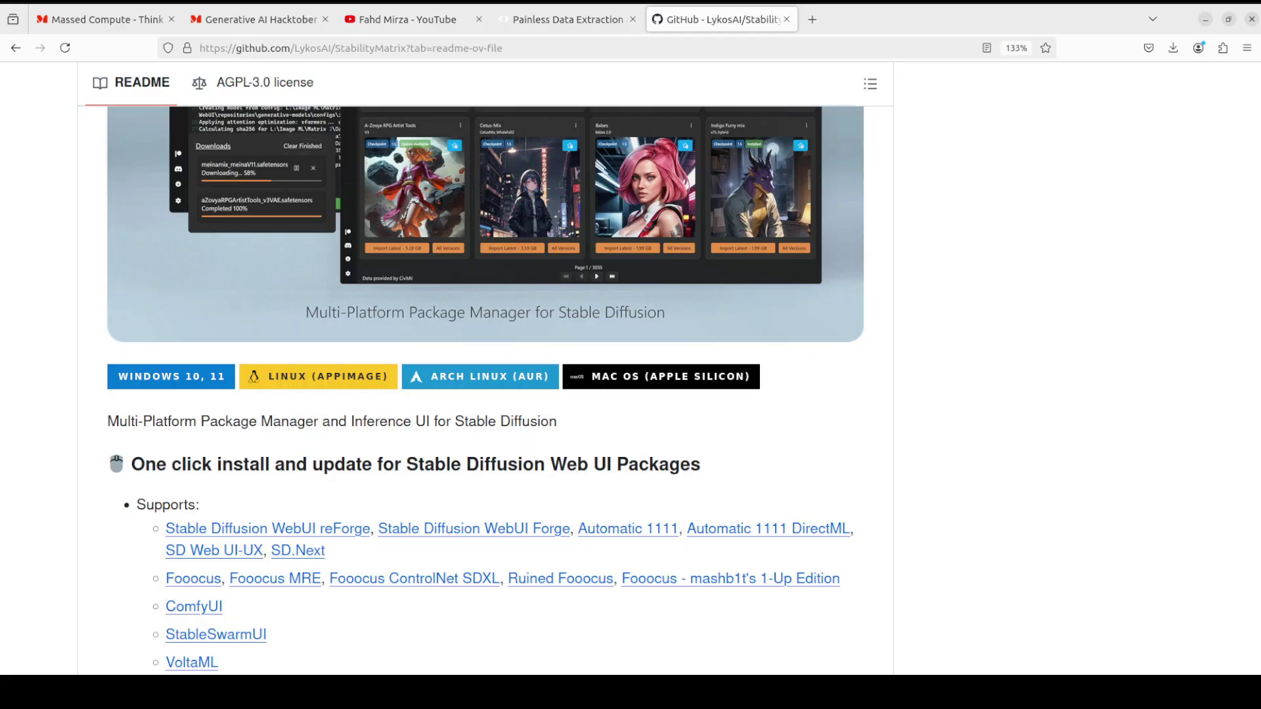
Step: Switch to the AgentQL 'Painless Data Extraction' tab in Firefox
click(568, 21)
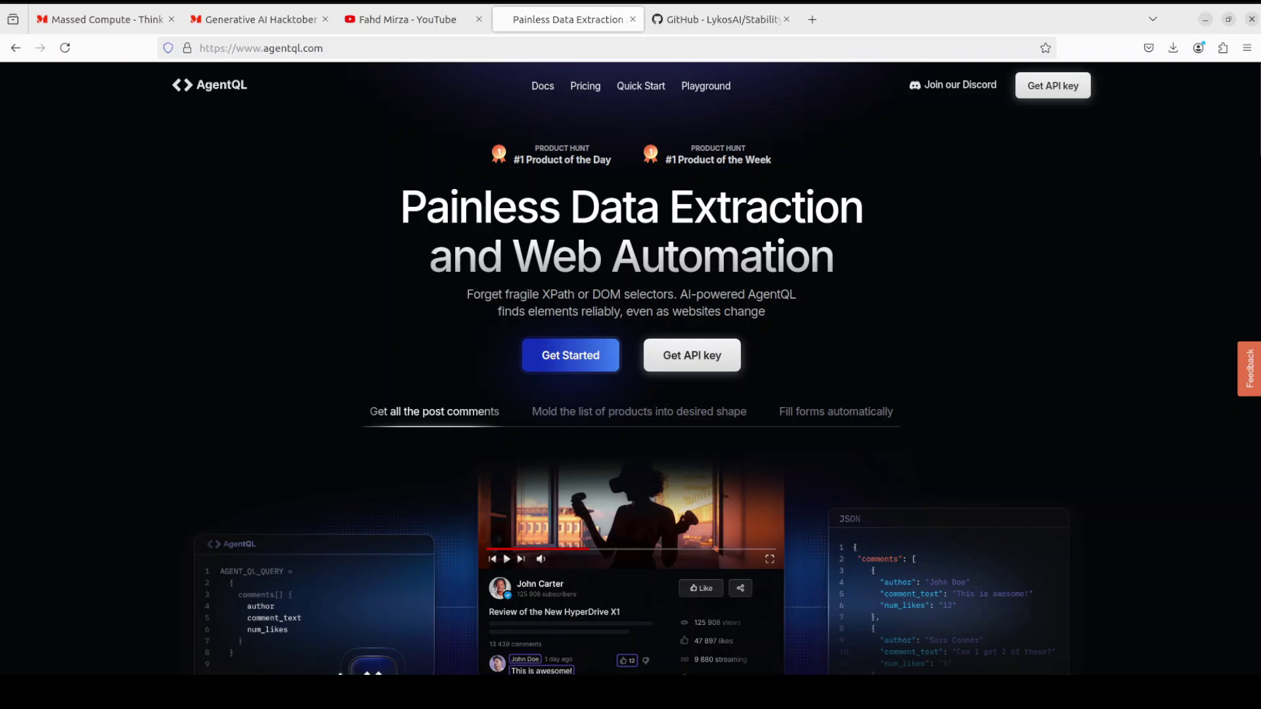
Step: Back in Stability Matrix, launch the Stable Diffusion WebUI package from its card
click(2, 264)
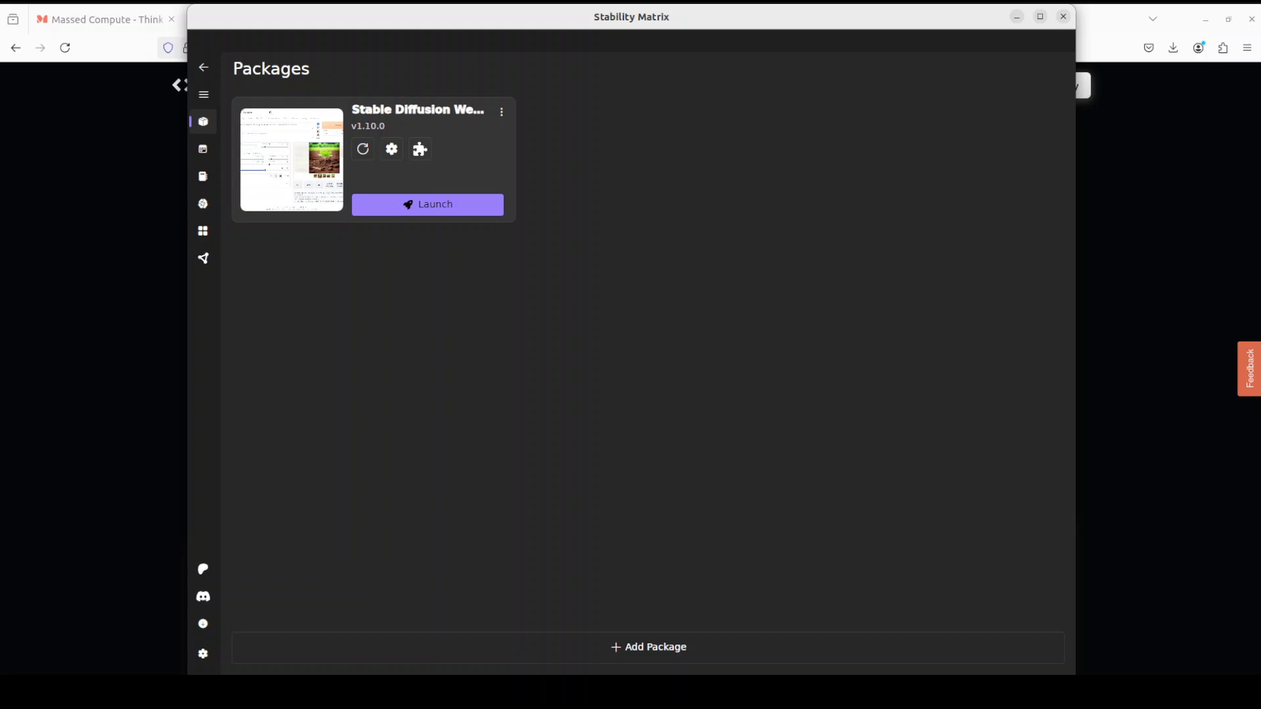
click(434, 207)
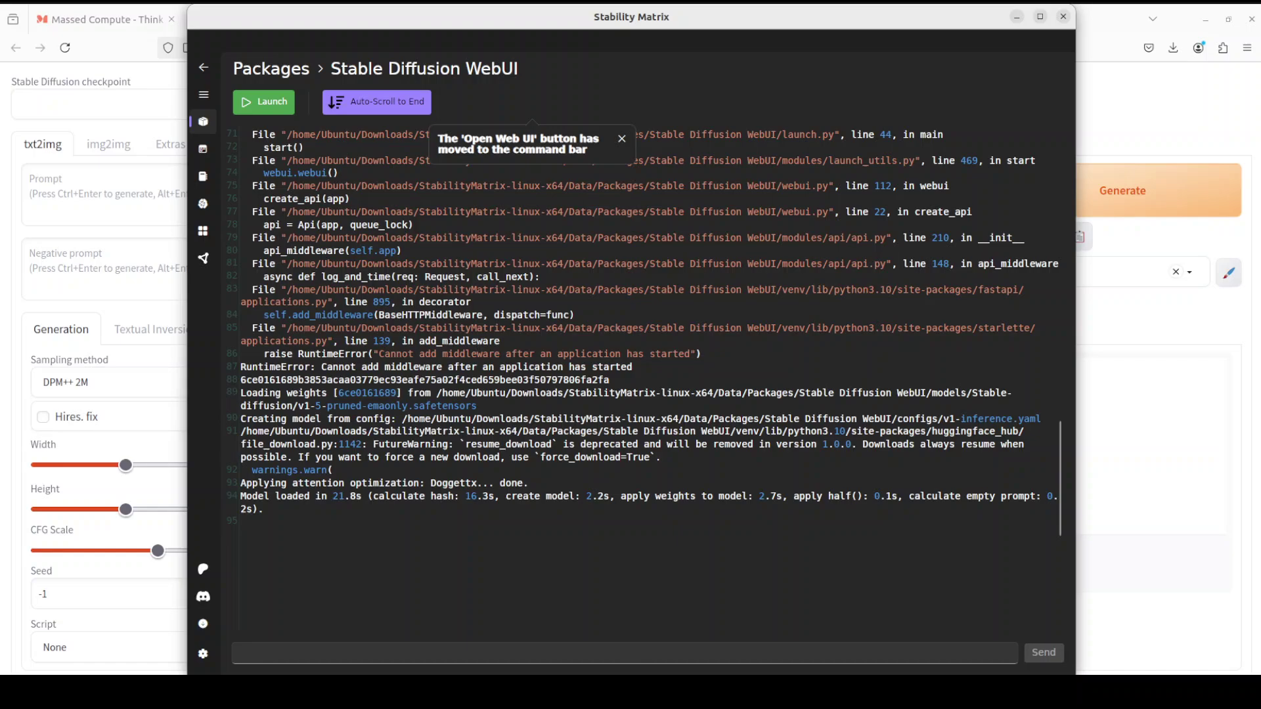
Step: Minimize Stability Matrix and close the 'Open Web UI button has moved' notice on the txt2img page
click(1017, 18)
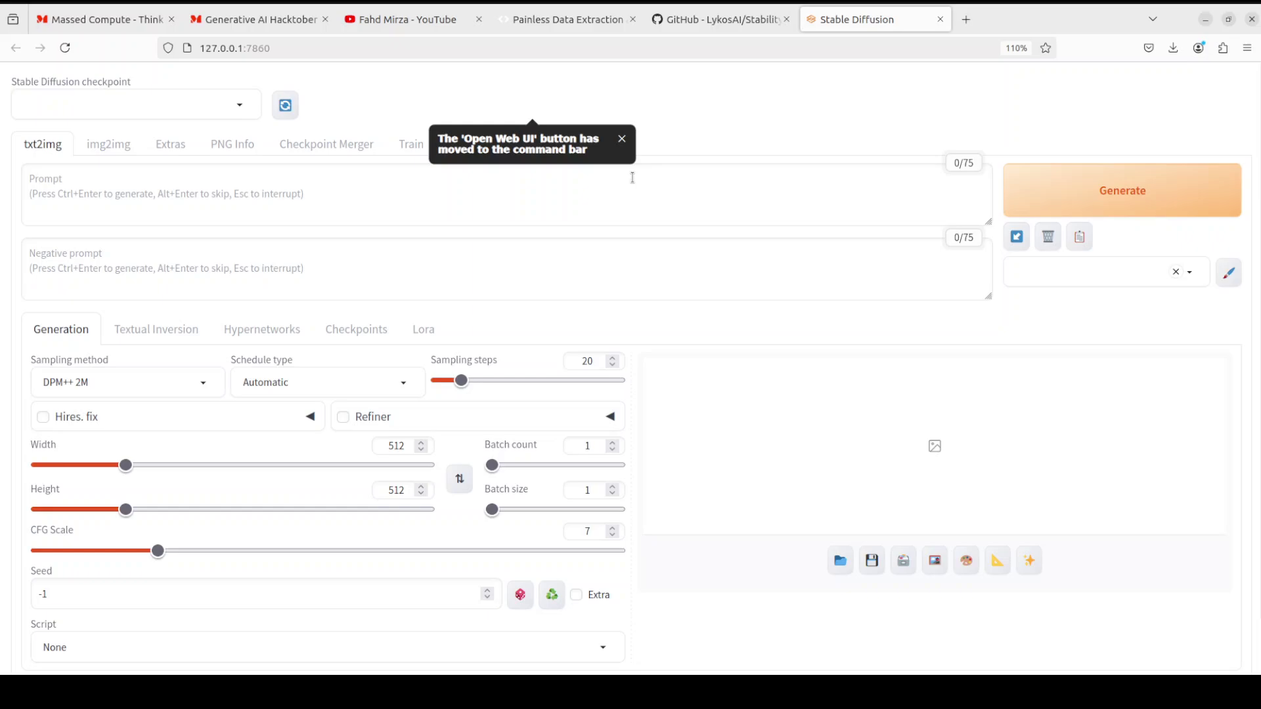
click(621, 143)
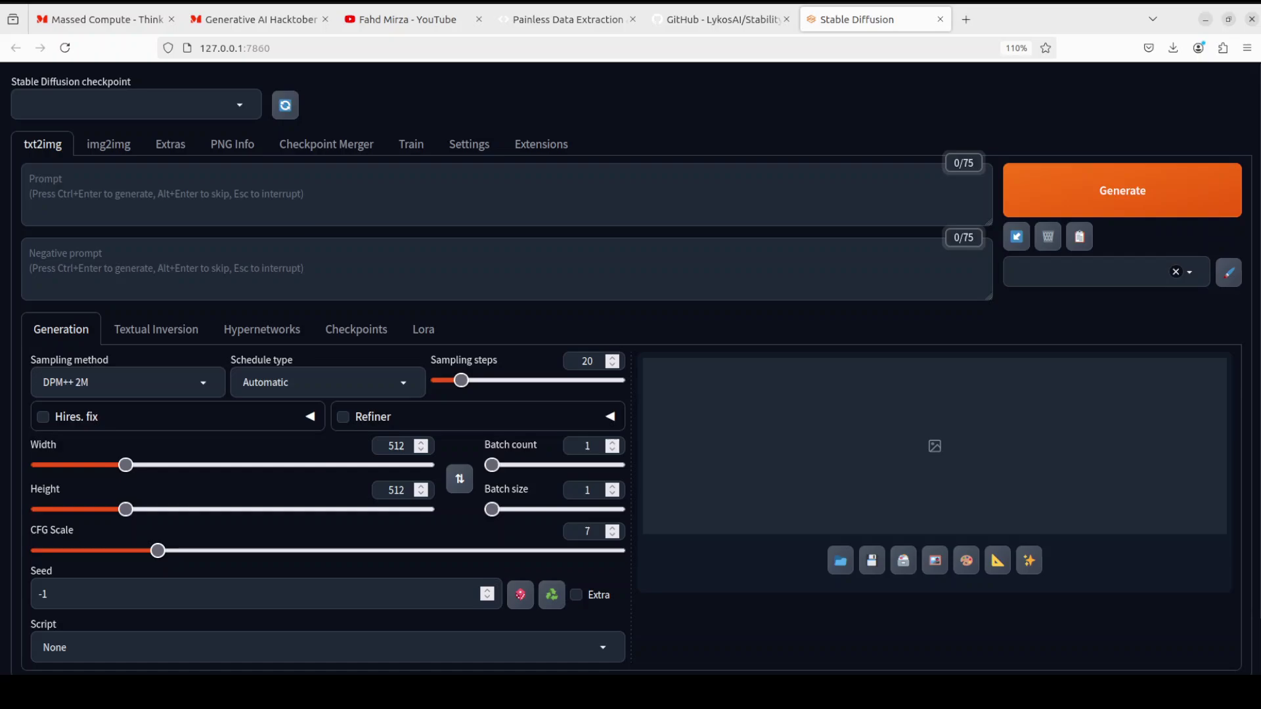
Step: Select the v1-5-pruned-emaonly.safetensors checkpoint in the Stable Diffusion checkpoint dropdown
drag(50, 89, 147, 87)
click(248, 110)
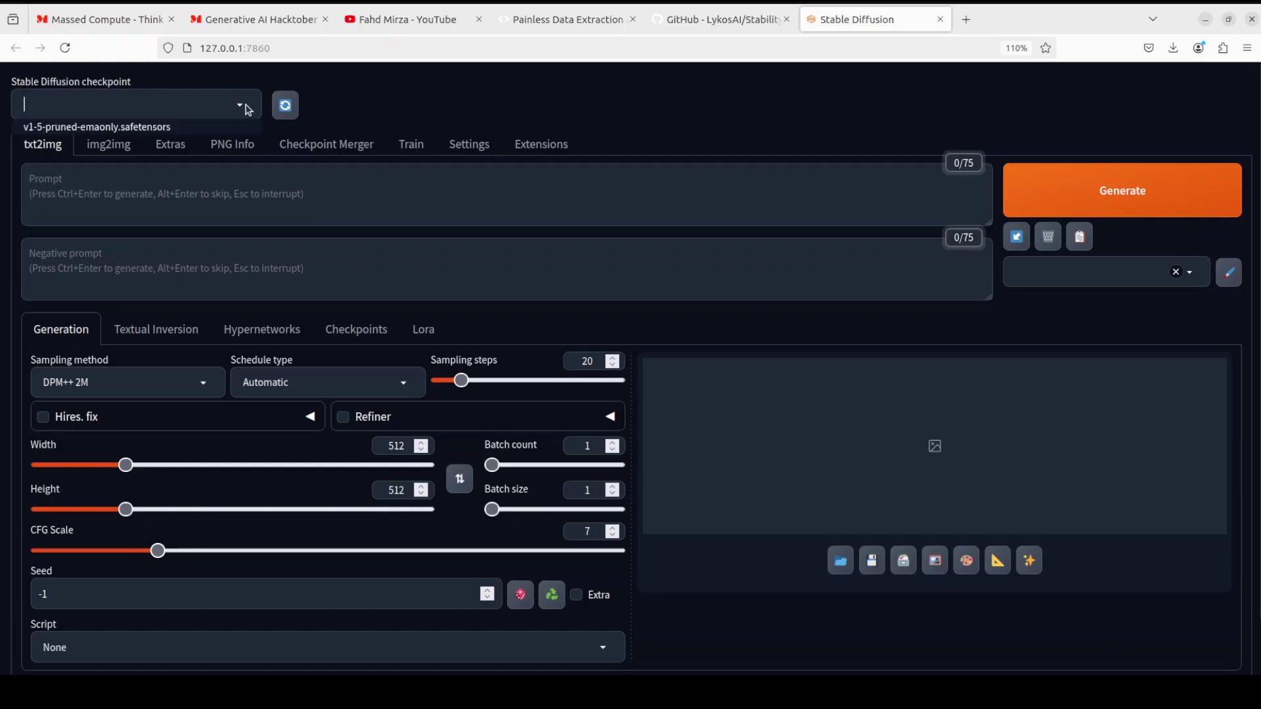
click(144, 127)
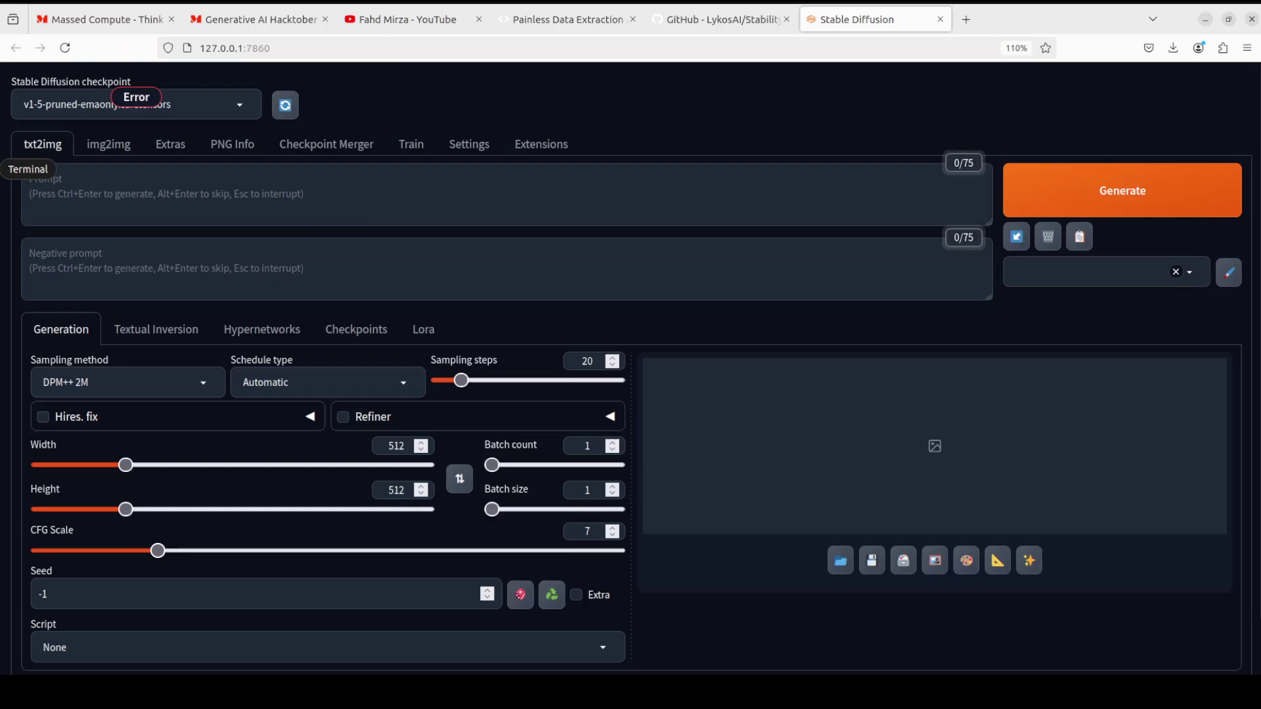
Step: Read the launch logs in Terminal, then return to the WebUI Prompt box
right_click(7, 169)
key(Escape)
click(6, 168)
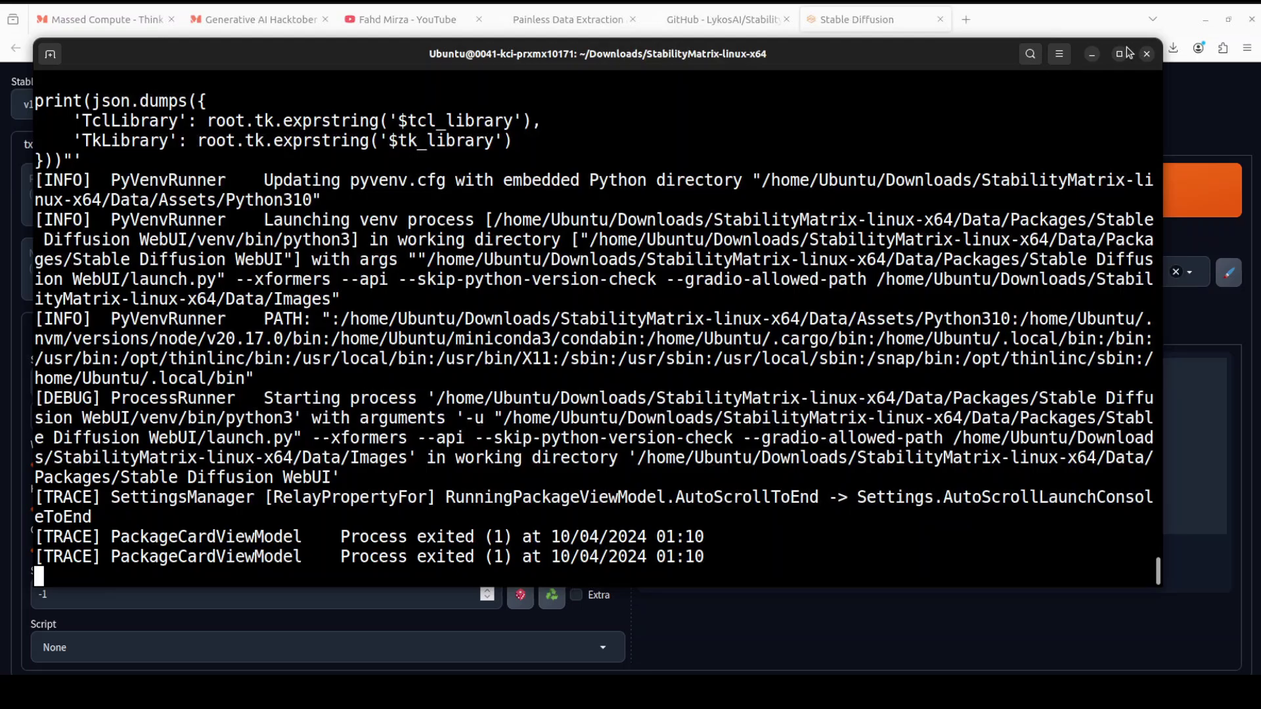
click(1094, 56)
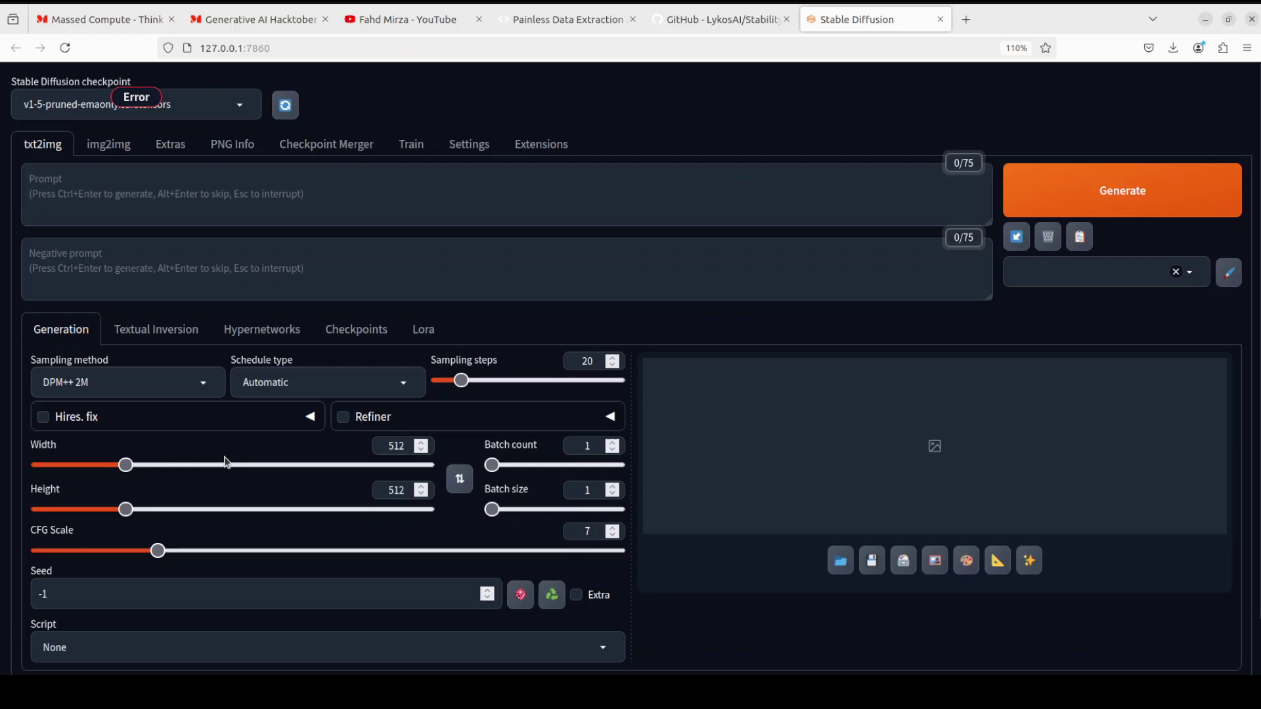
click(93, 188)
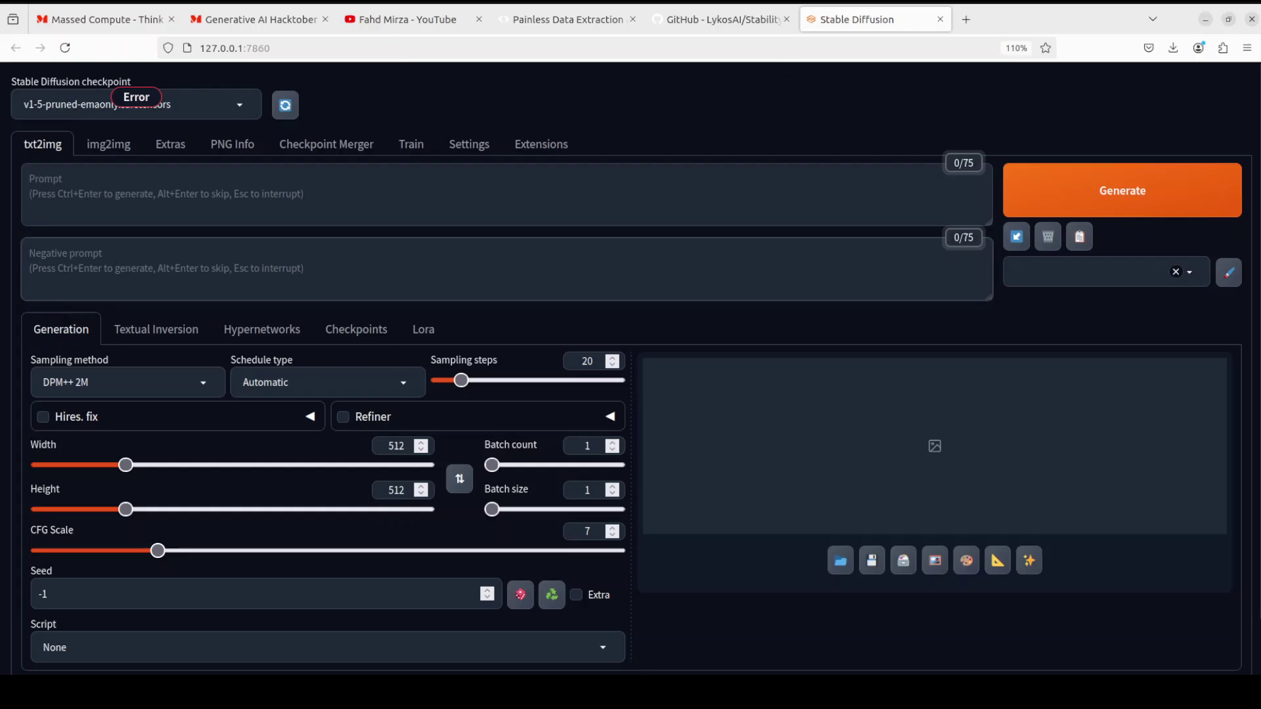
Step: In Stability Matrix, go to the Model Browser and browse CivitAI's HighestRated AllTime checkpoints
key(alt+Tab)
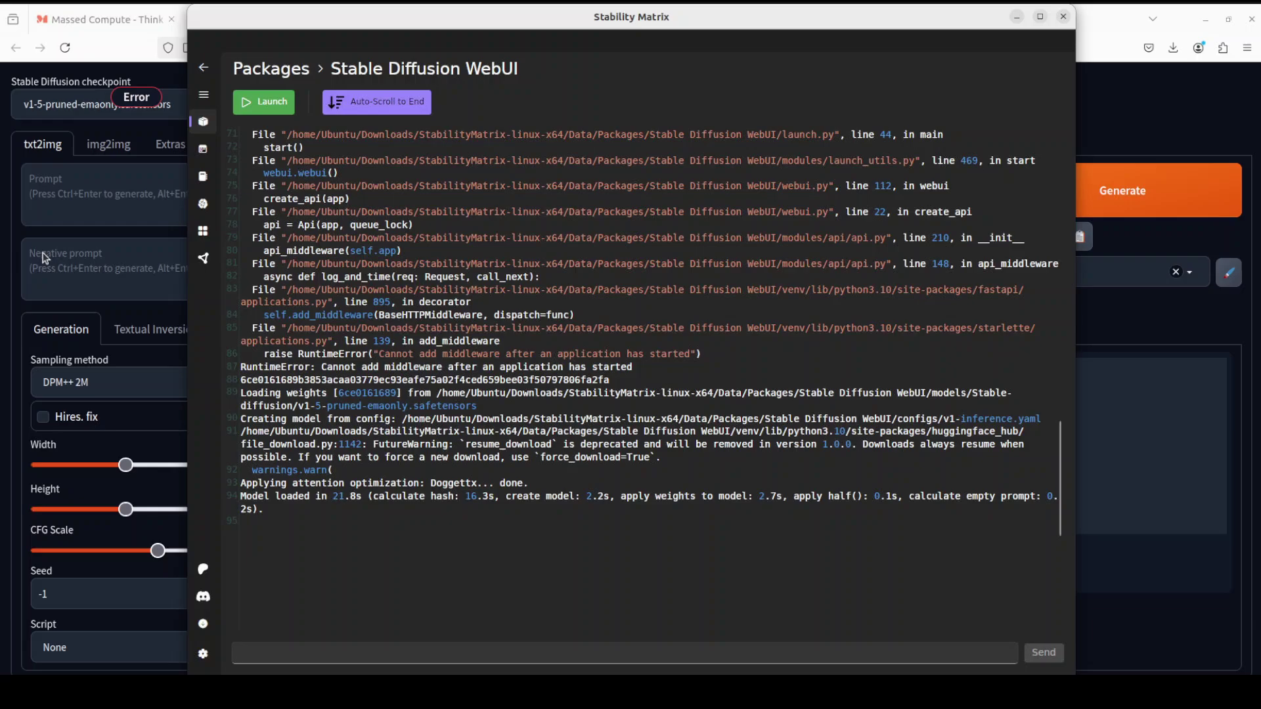
click(205, 97)
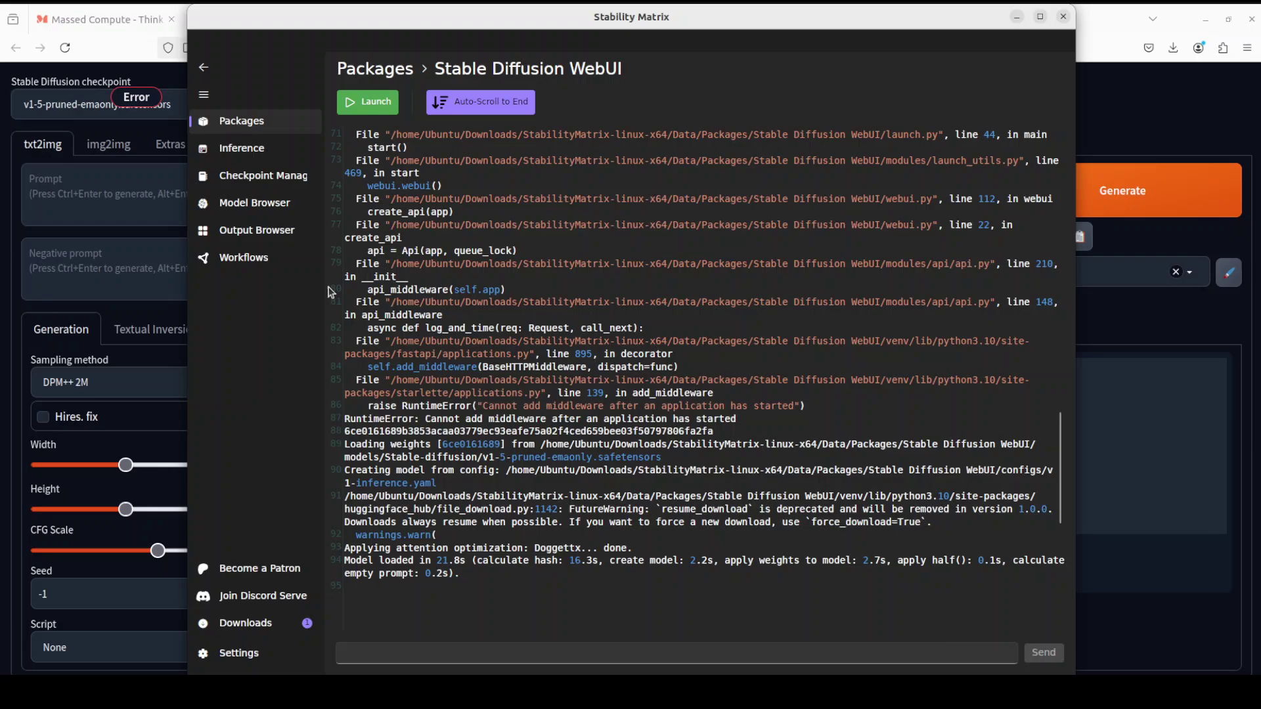
click(206, 72)
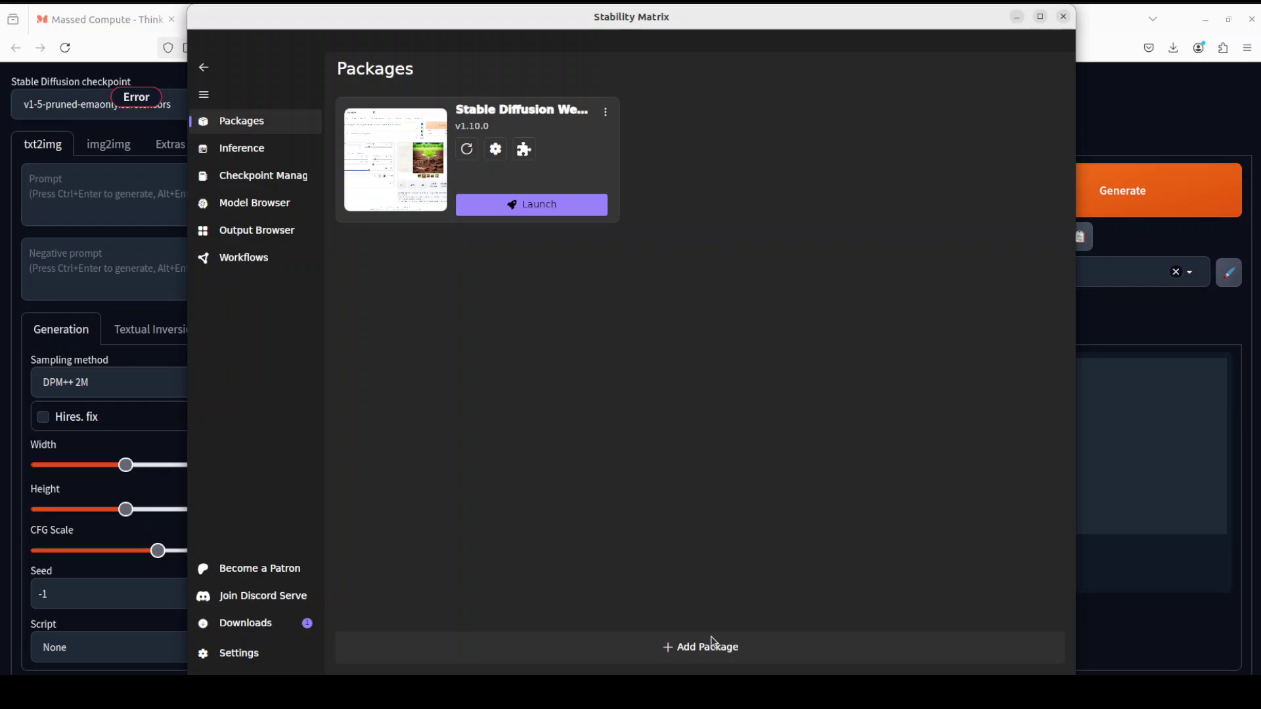
click(249, 208)
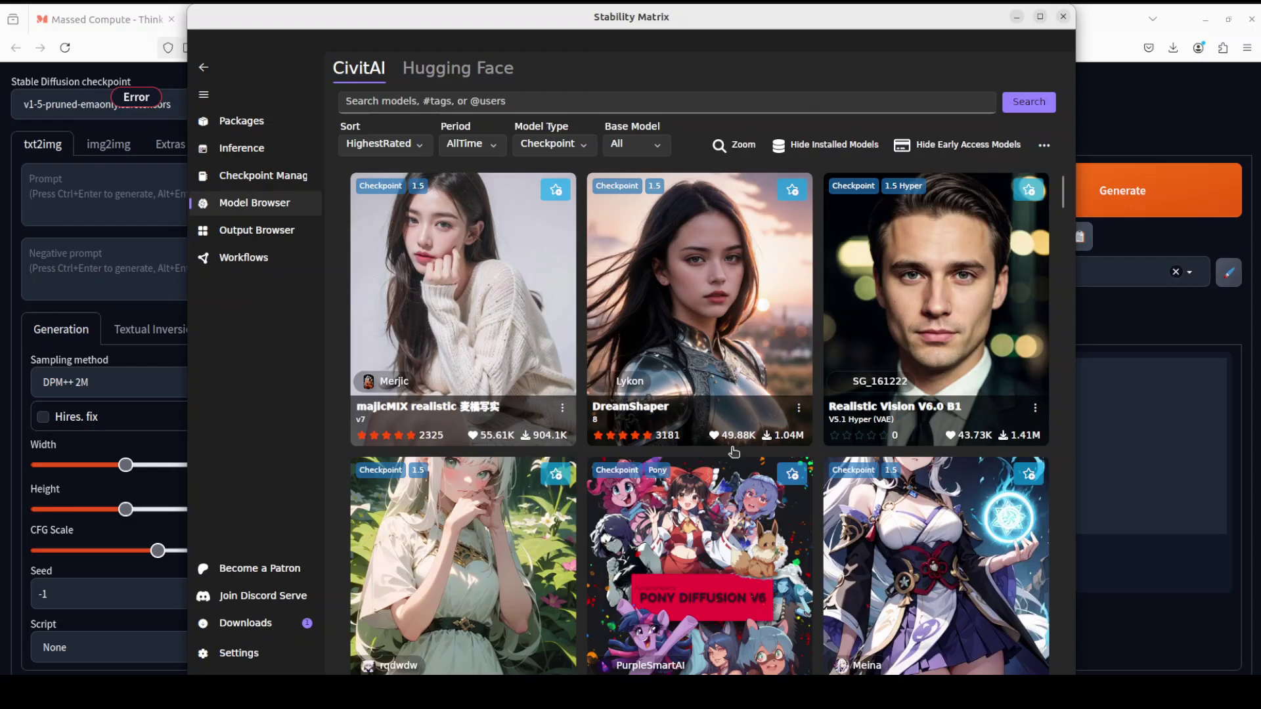
scroll(743, 438, down, 3)
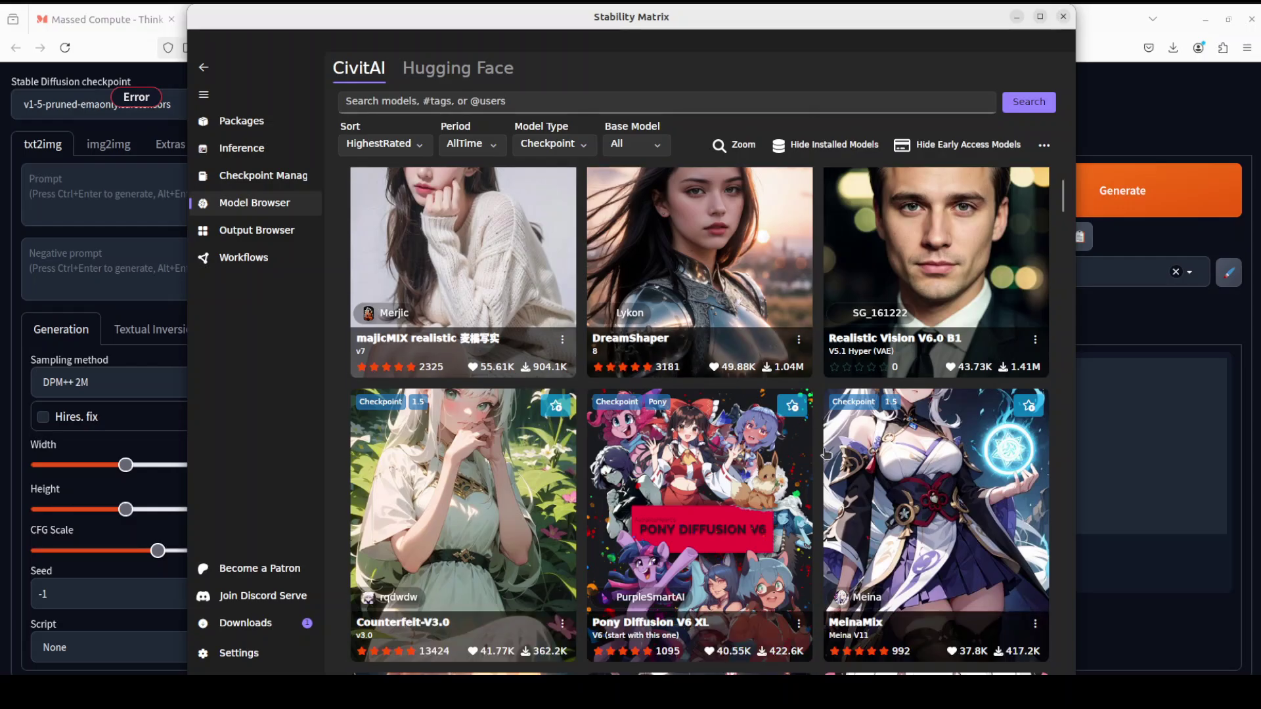
scroll(747, 438, up, 3)
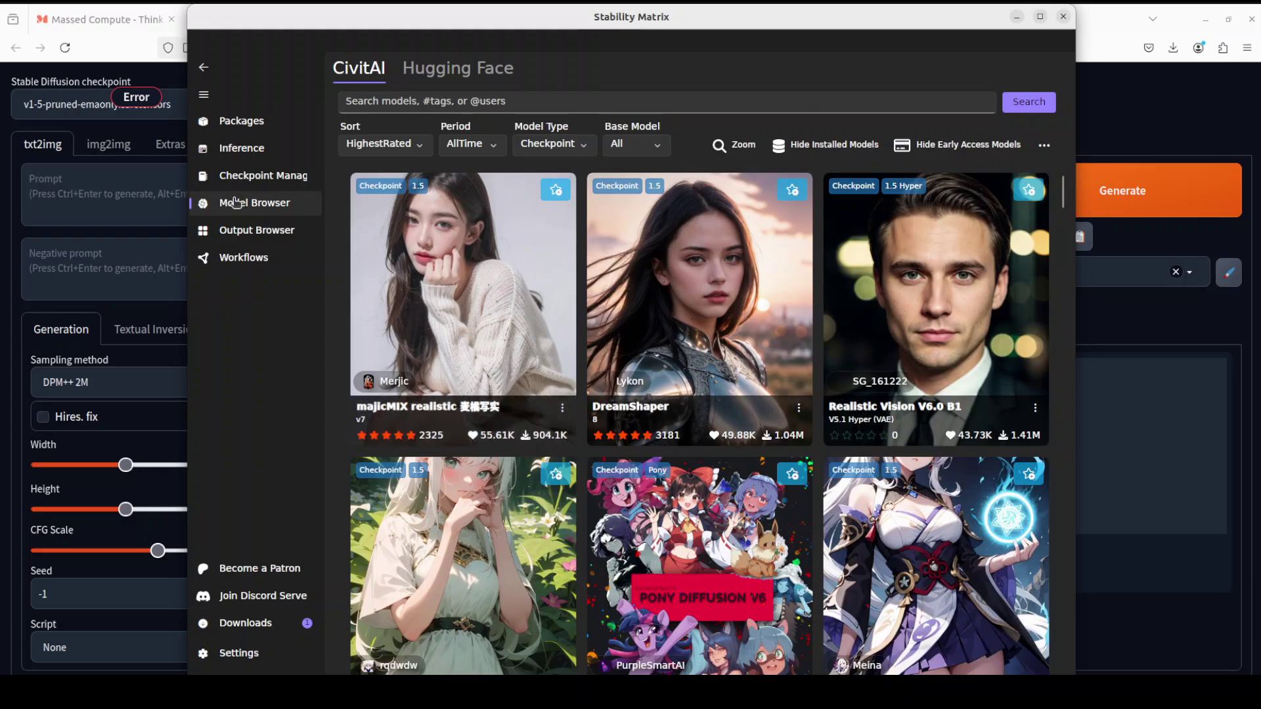
Step: View the ESRGAN category in the Checkpoint Manager, then bring the browser forward
click(250, 178)
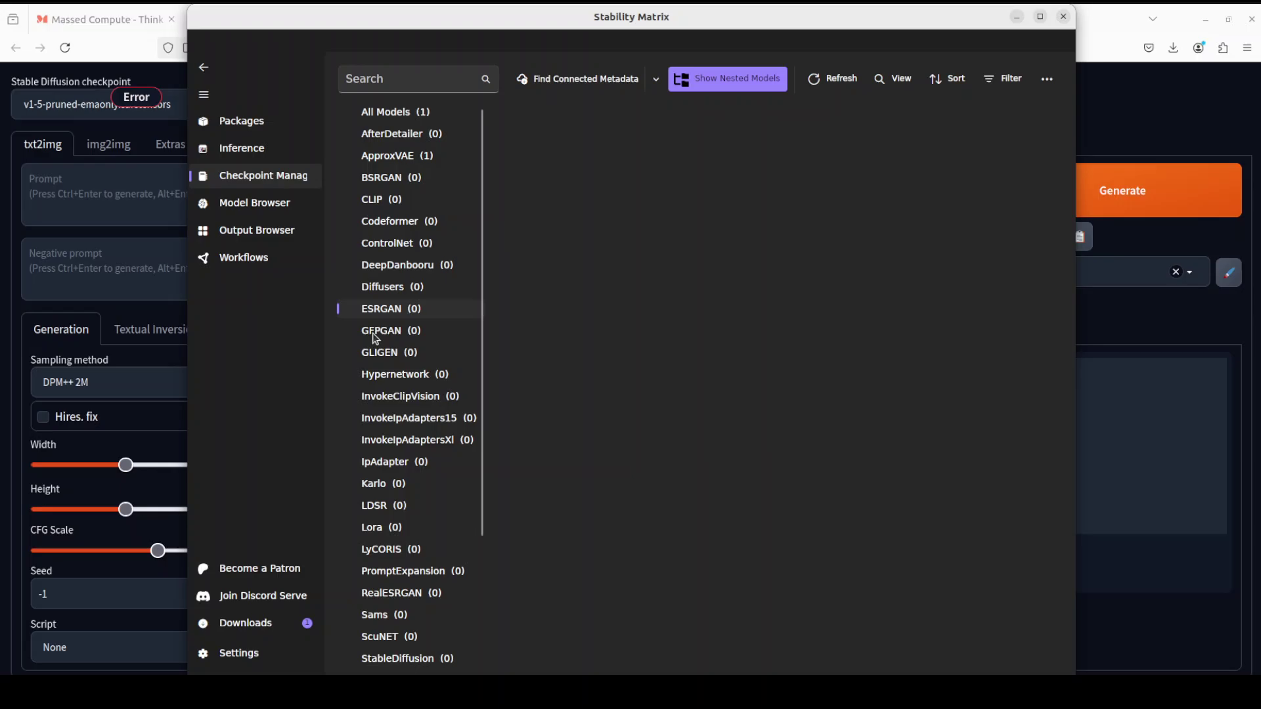
click(376, 313)
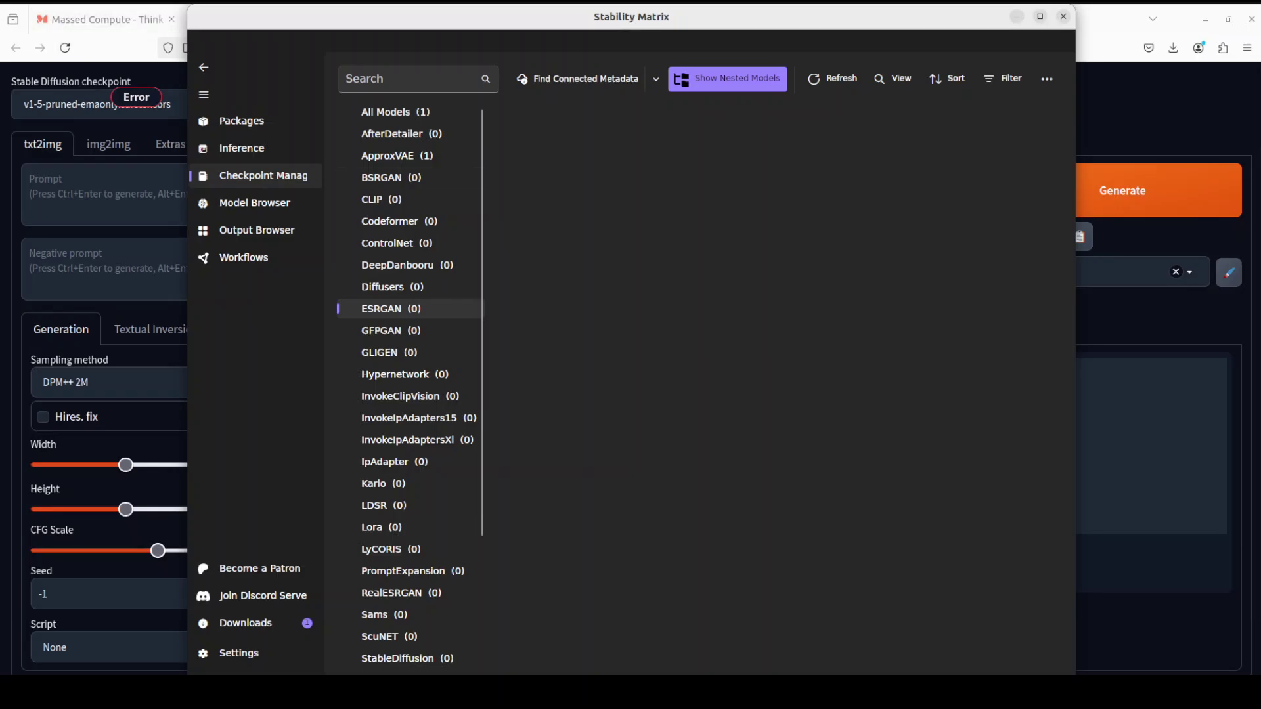
click(1163, 98)
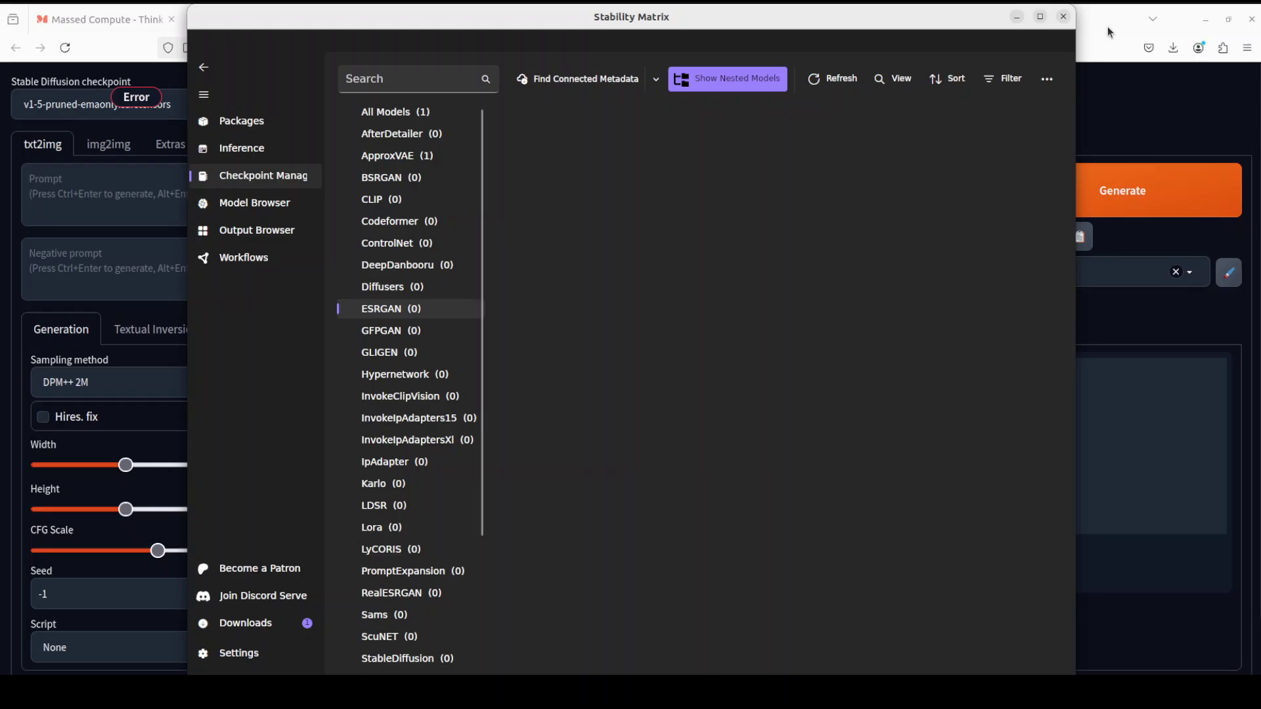
Step: Check the top of the StabilityMatrix GitHub README, then go to the YouTube 'unsloth' results tab
click(706, 20)
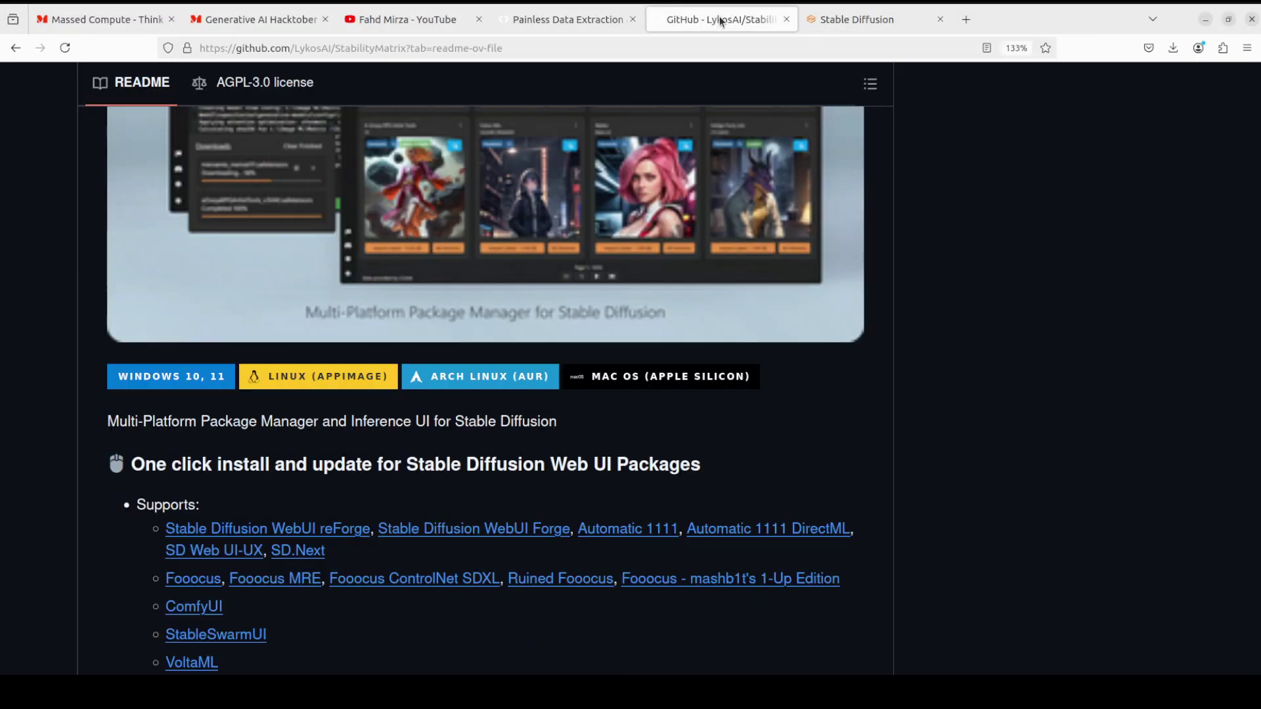
scroll(902, 315, up, 3)
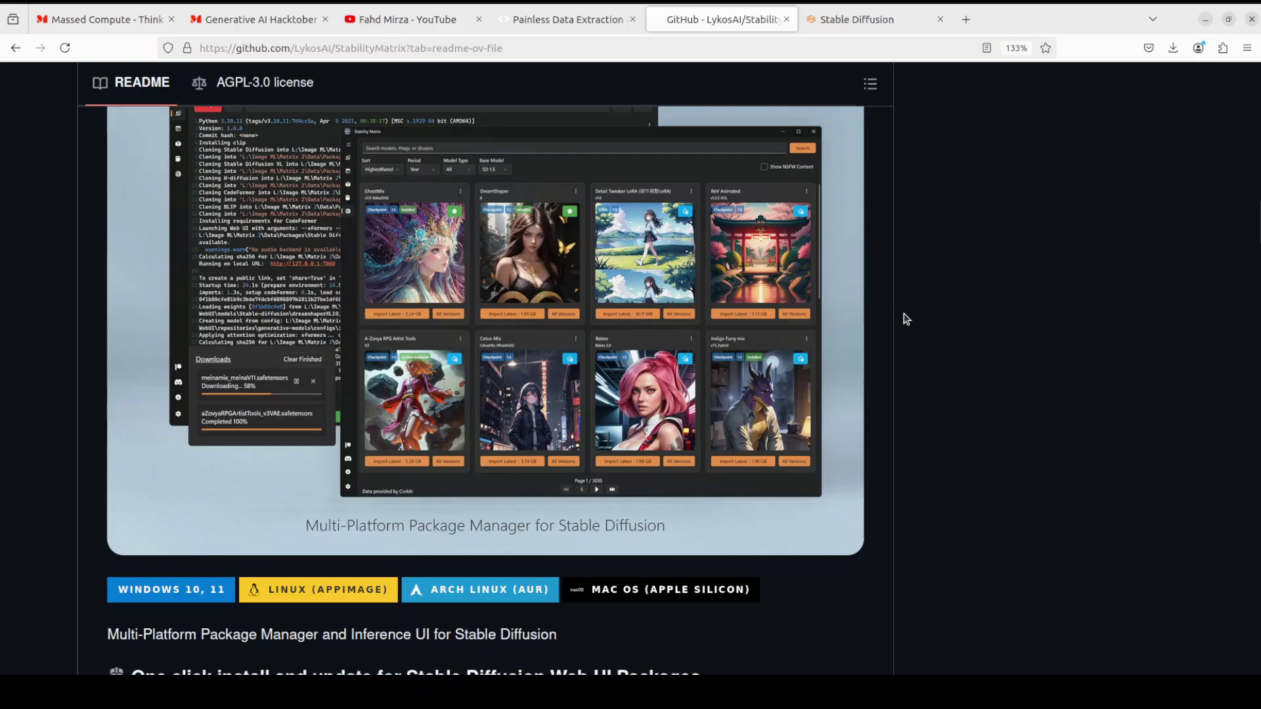
scroll(906, 318, up, 2)
scroll(906, 318, up, 2)
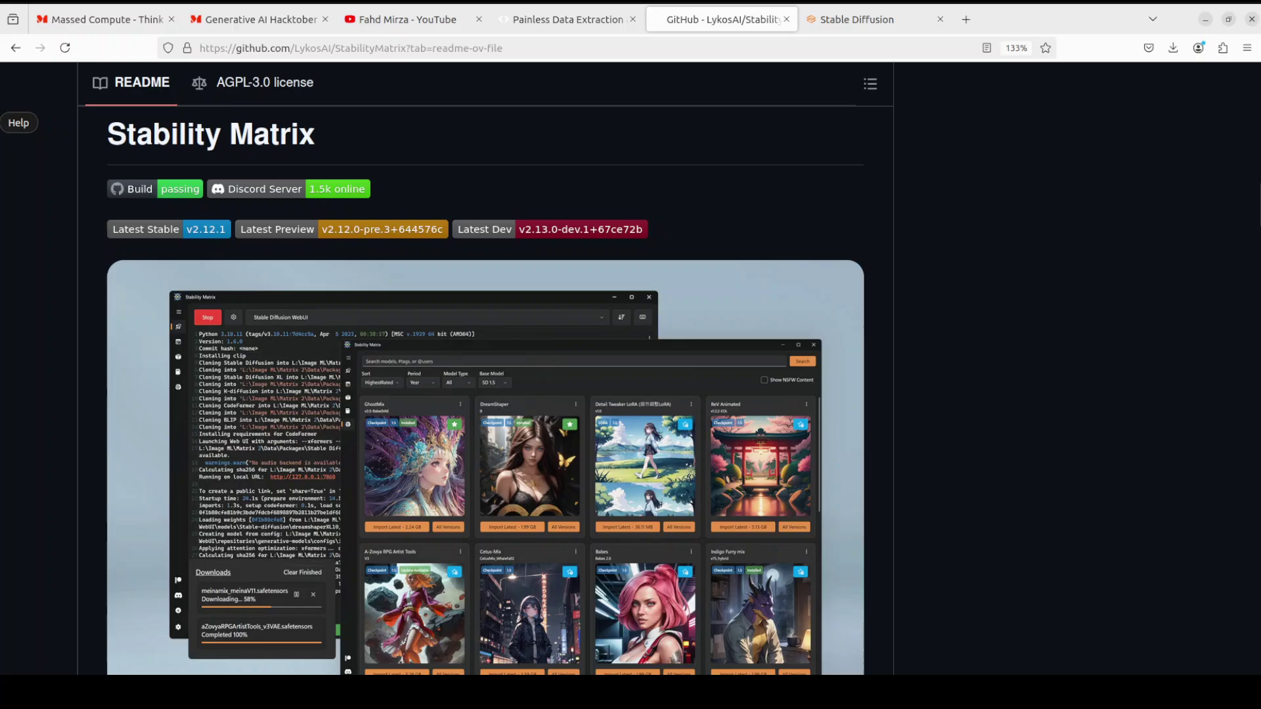
click(407, 20)
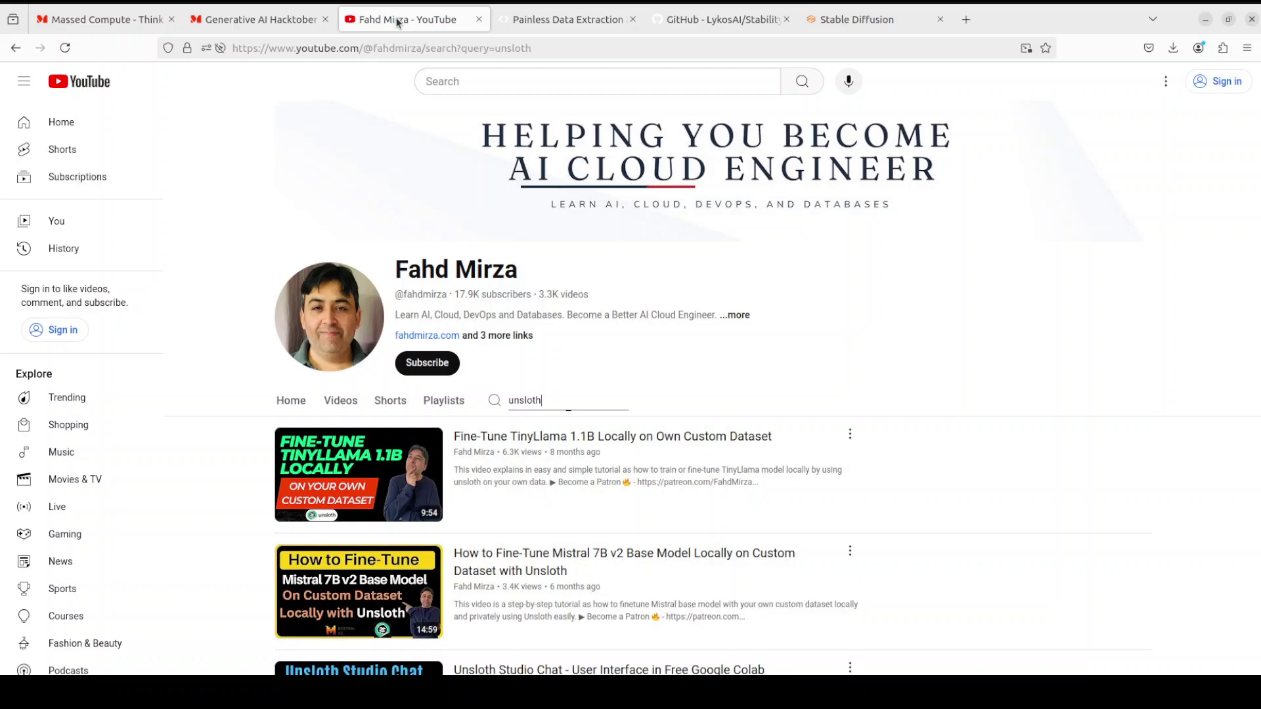